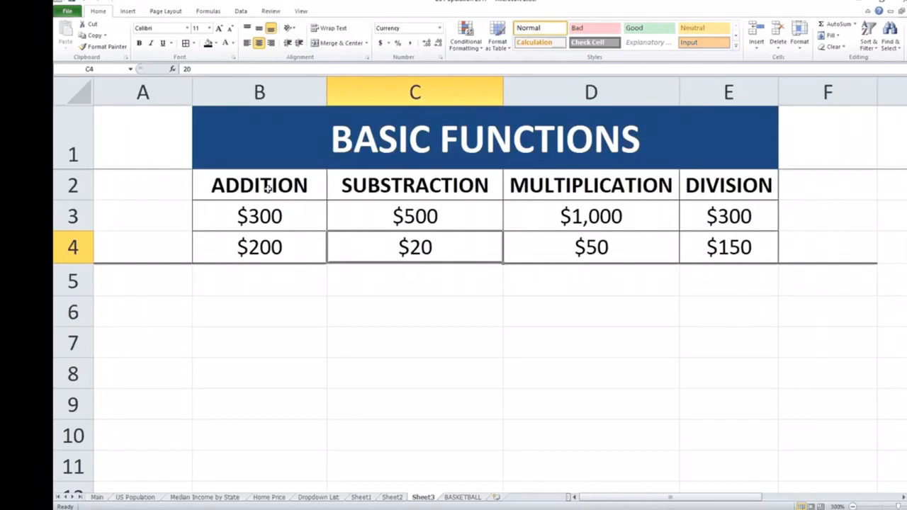
click(269, 186)
click(428, 183)
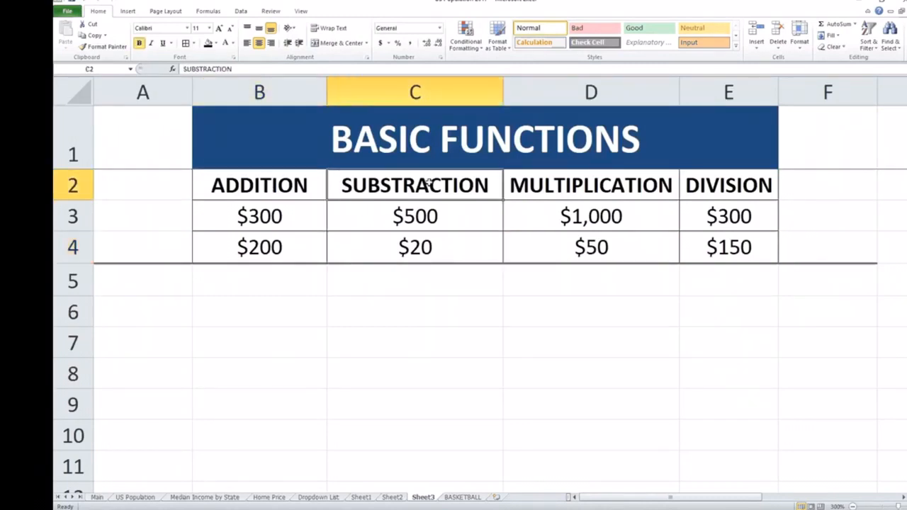
click(637, 187)
click(698, 185)
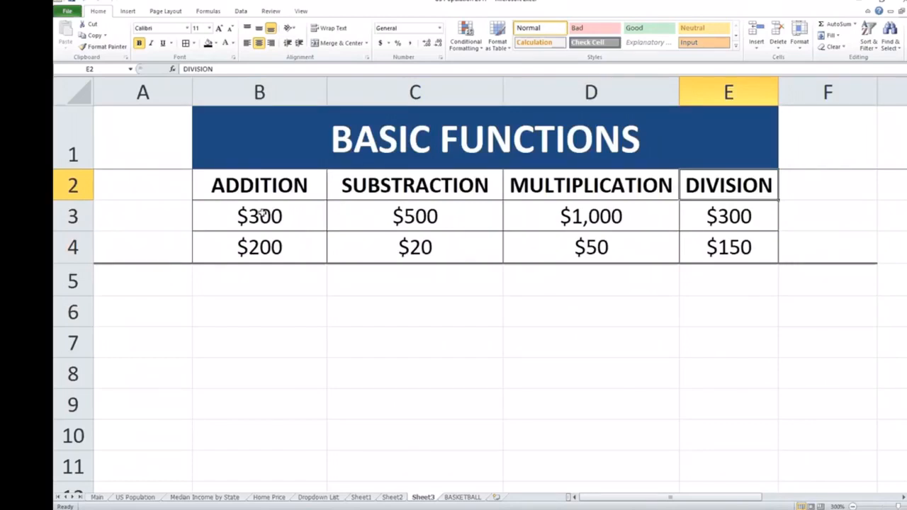
Step: Add the two ADDITION amounts in cell B5 with the formula =B3+B4
click(249, 283)
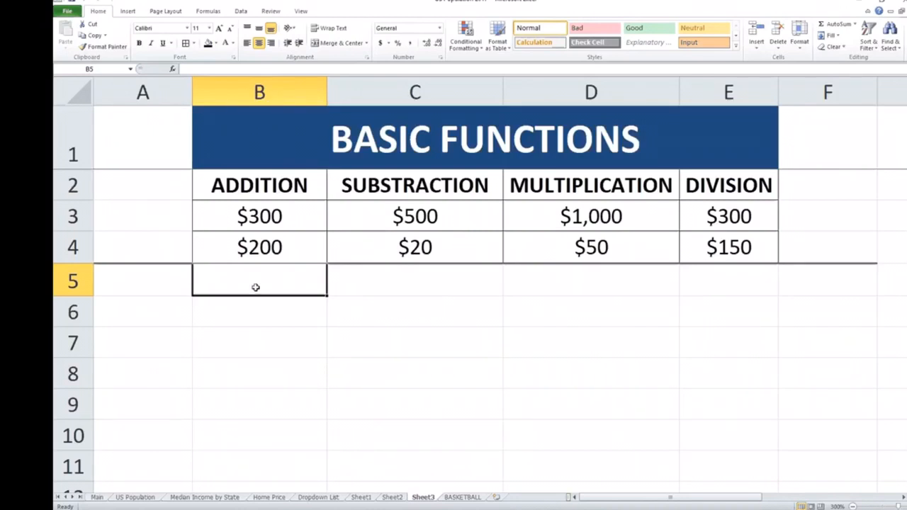
text(=)
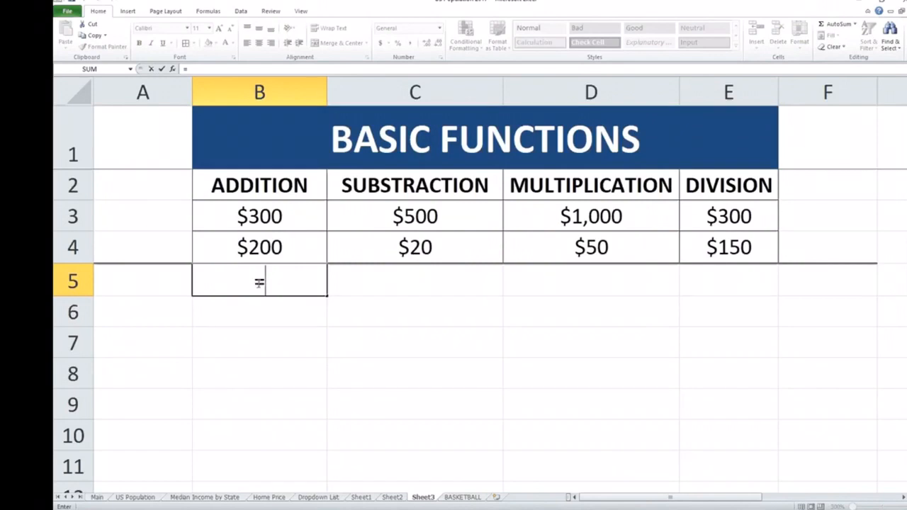
click(278, 216)
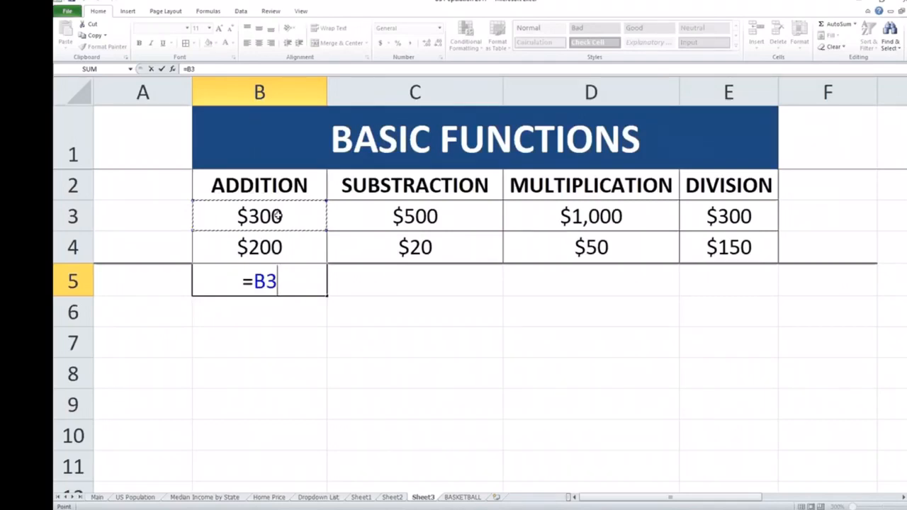
text(+)
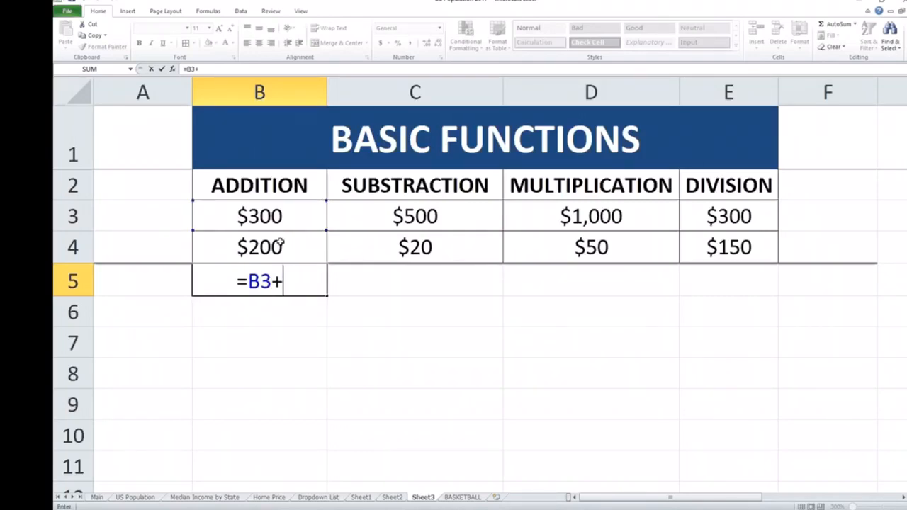
click(279, 243)
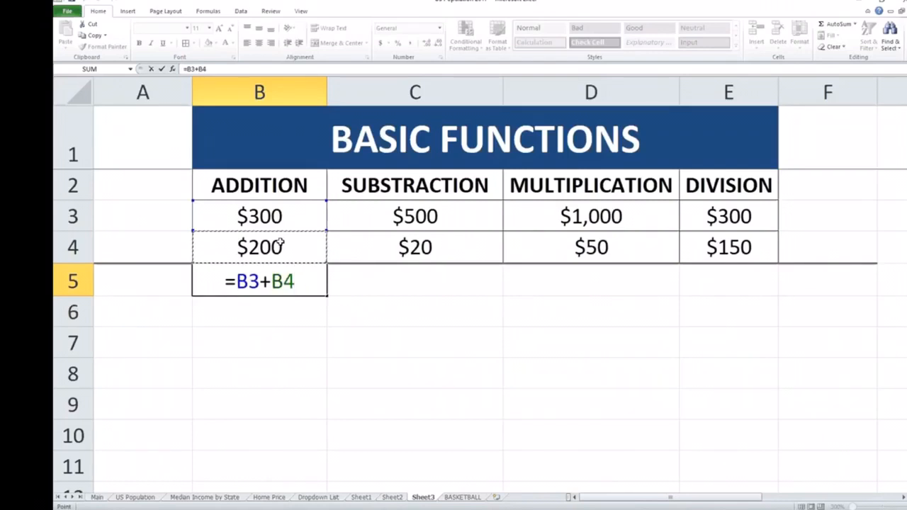
key(Return)
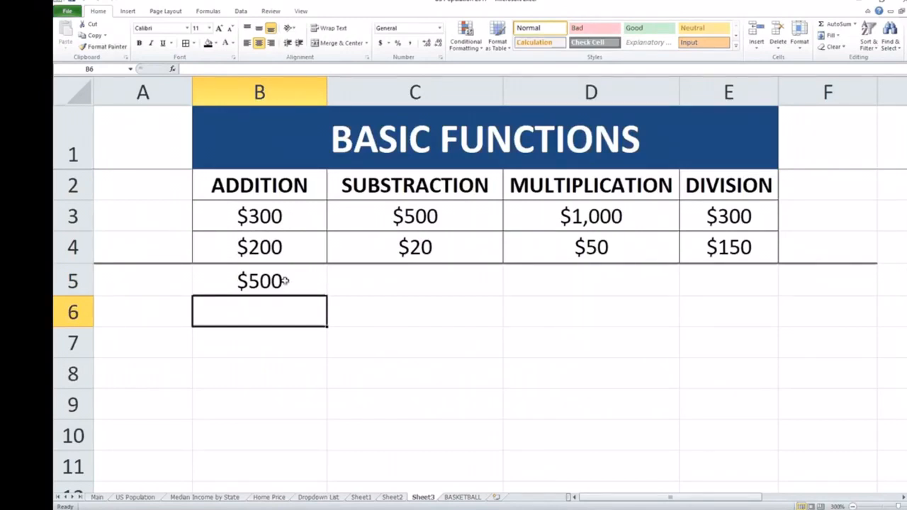
Step: Subtract the second SUBSTRACTION amount from the first in cell C5 with the formula =C3-C4
click(407, 274)
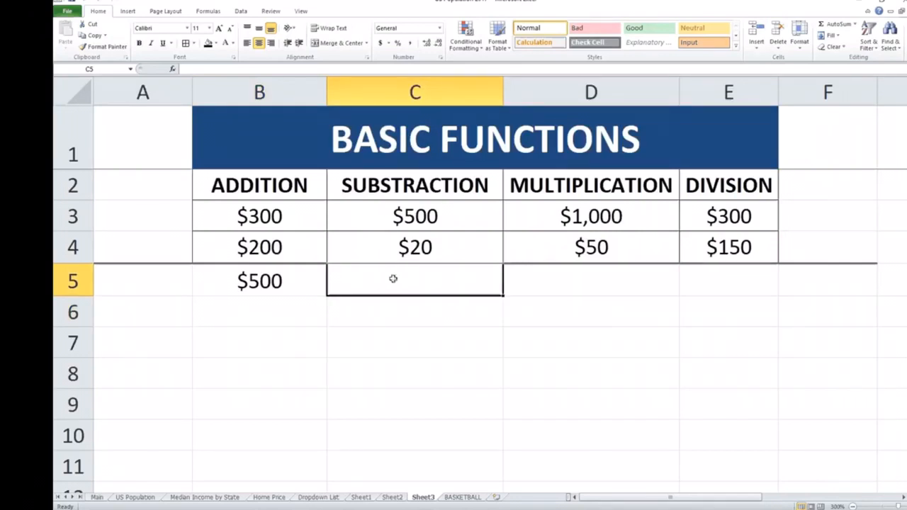
text(=)
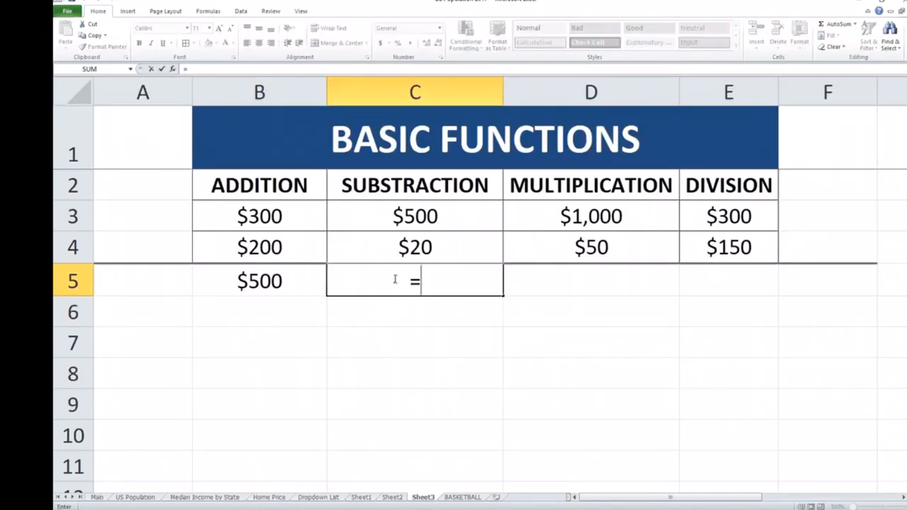
click(408, 218)
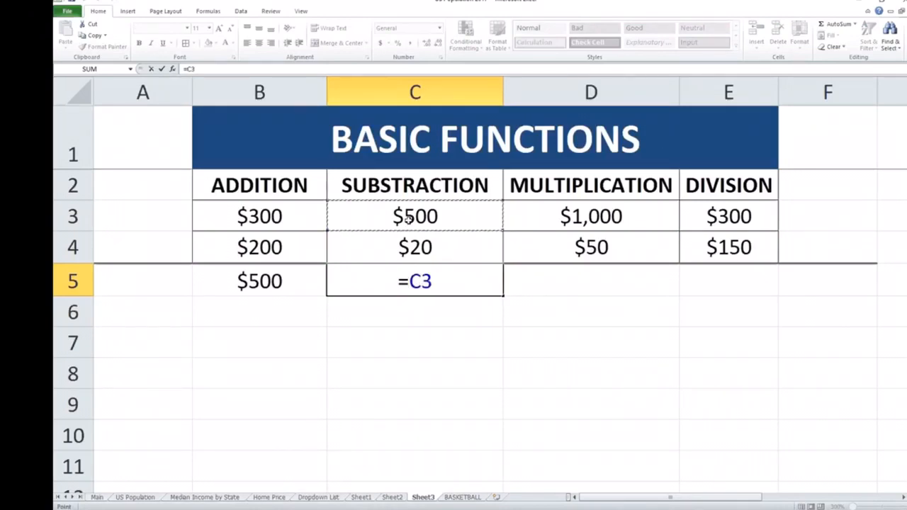
text(-)
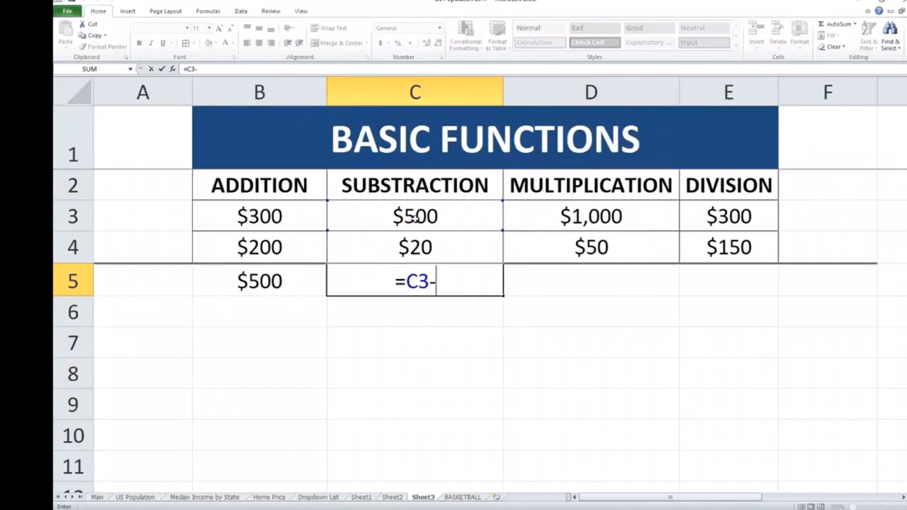
click(414, 246)
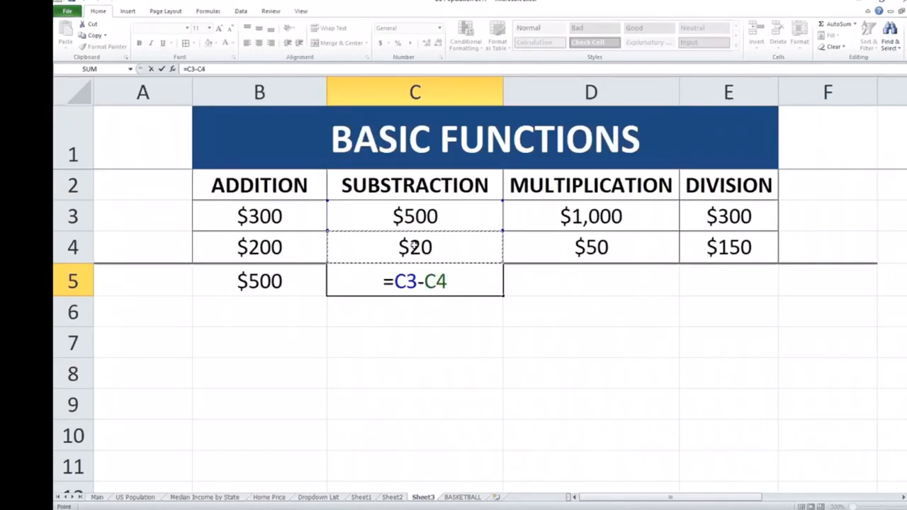
key(Return)
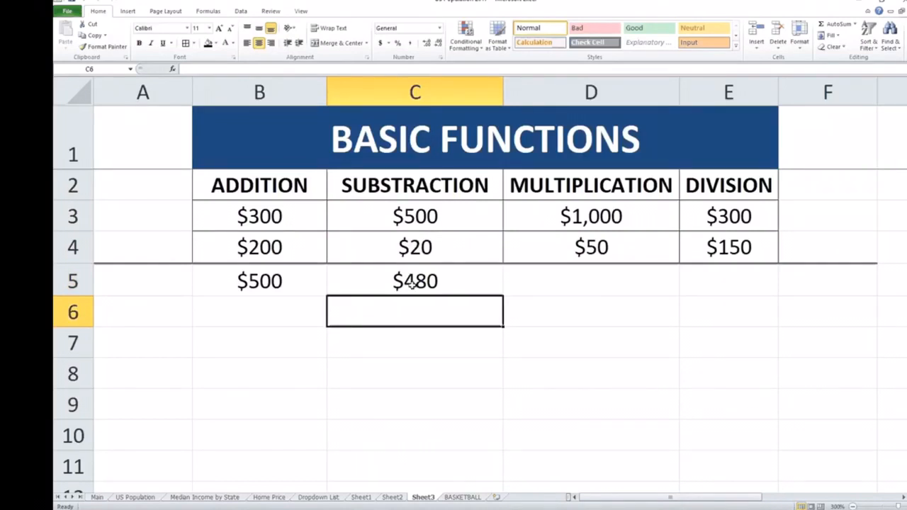
Step: Multiply the two MULTIPLICATION amounts in cell D5 with the formula =D3*D4
click(547, 283)
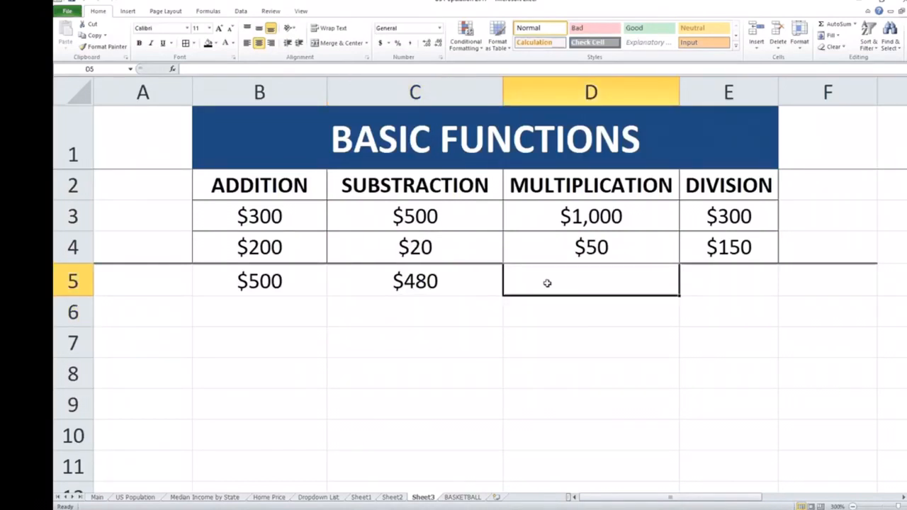
text(=)
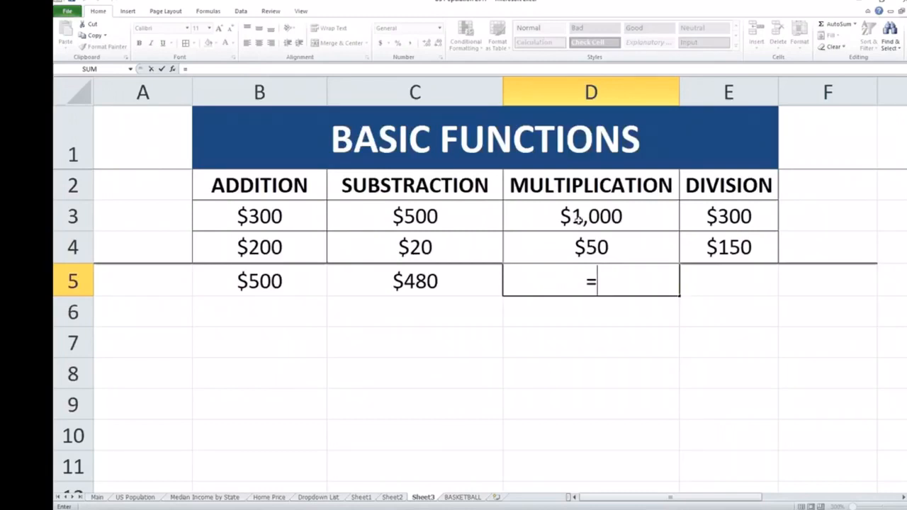
click(579, 220)
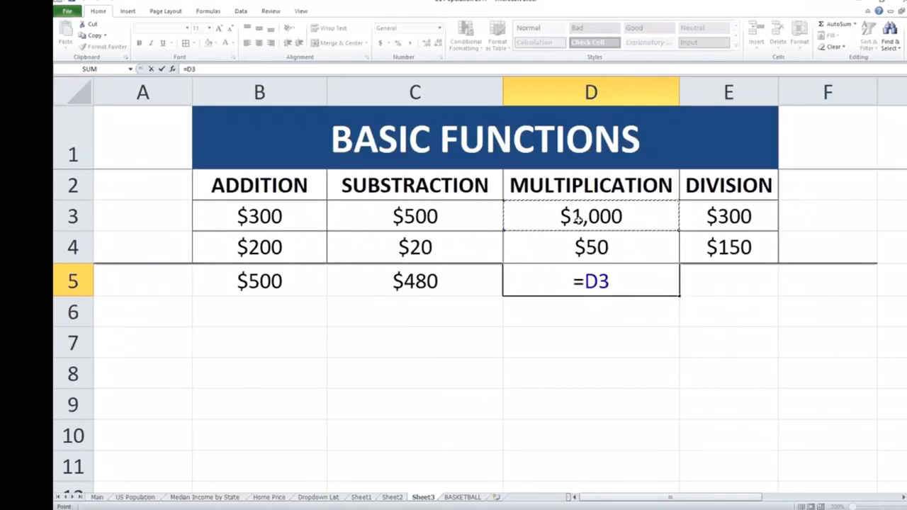
text(*)
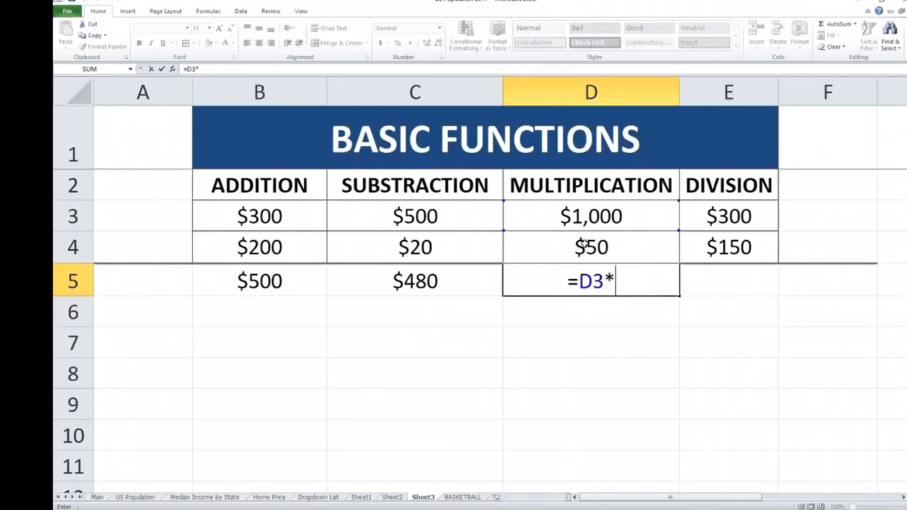
click(582, 243)
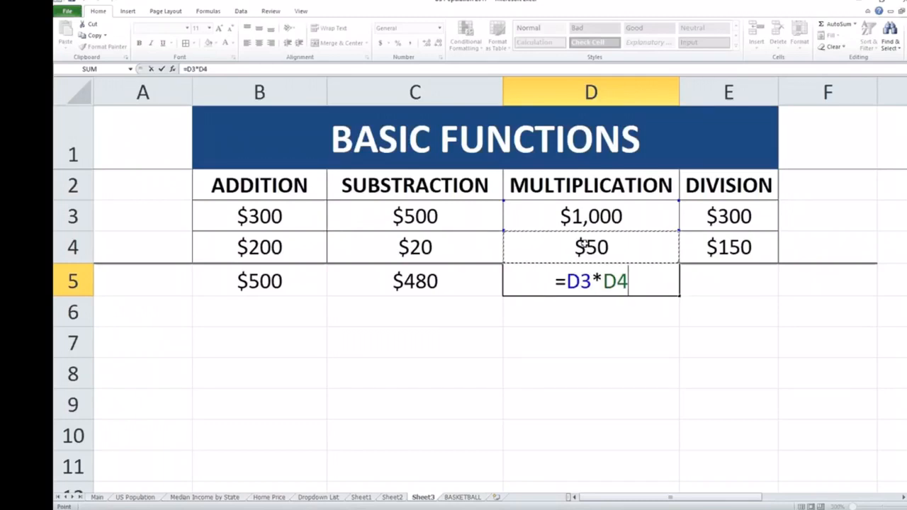
key(Return)
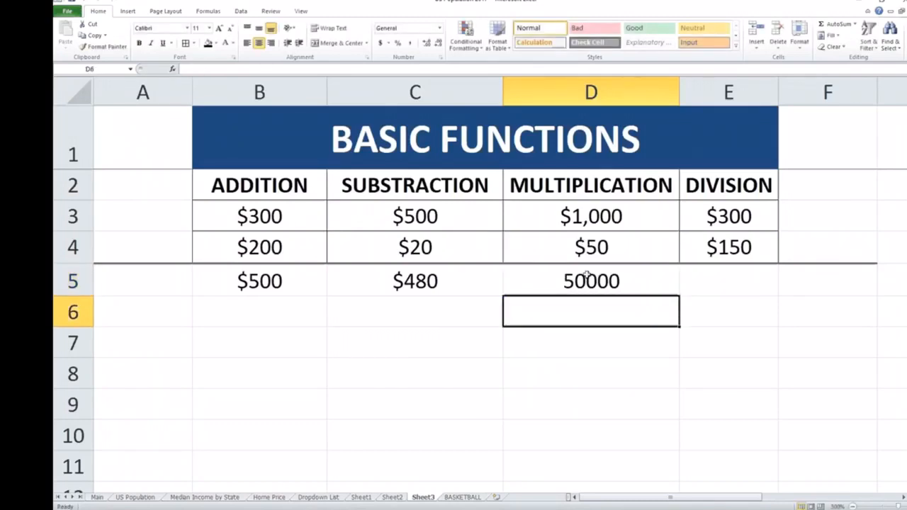
Step: Divide the first DIVISION amount by the second in cell E5 with the formula =E3/E4
click(717, 280)
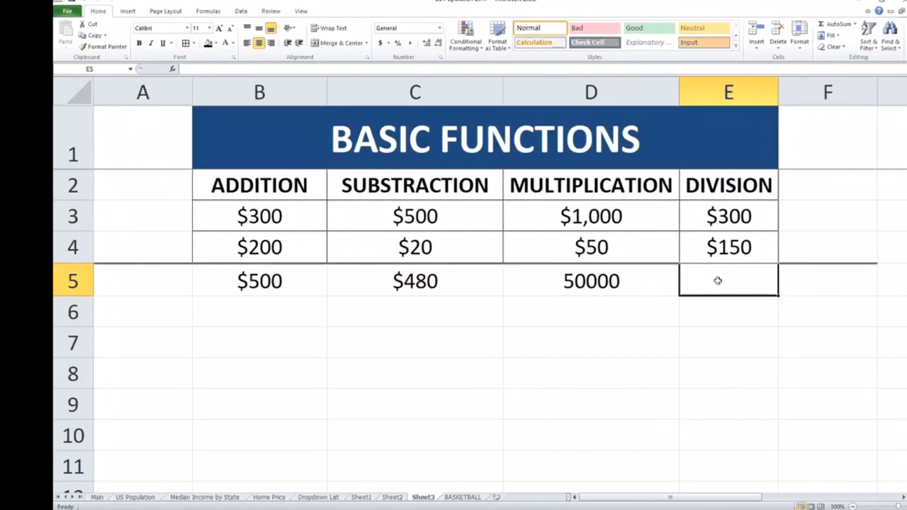
text(=)
click(719, 217)
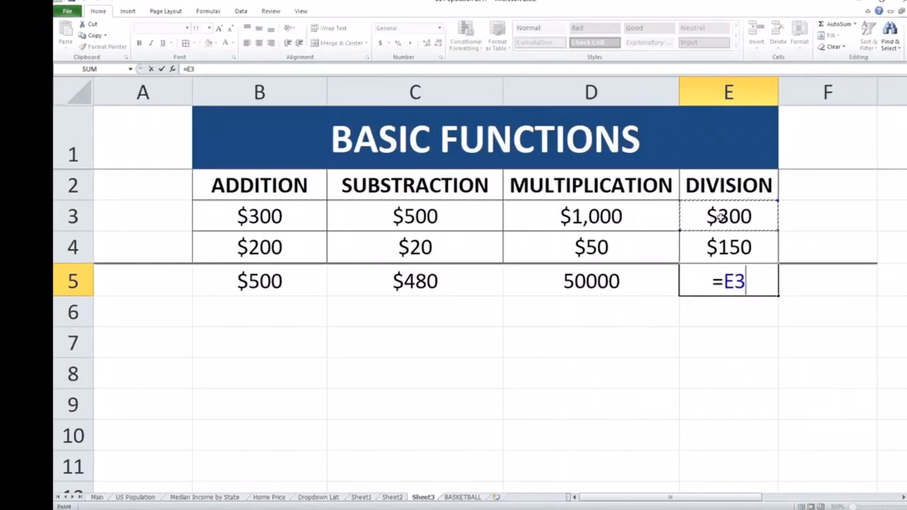
text(/)
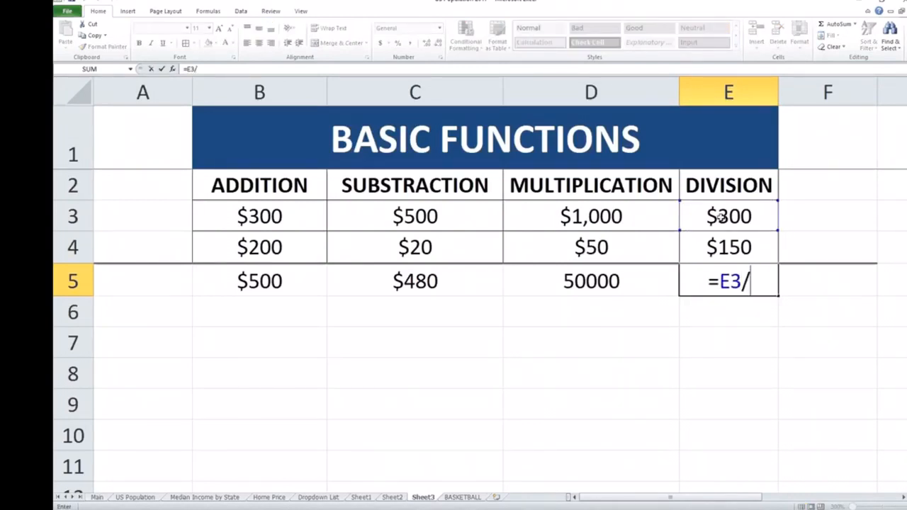
click(746, 247)
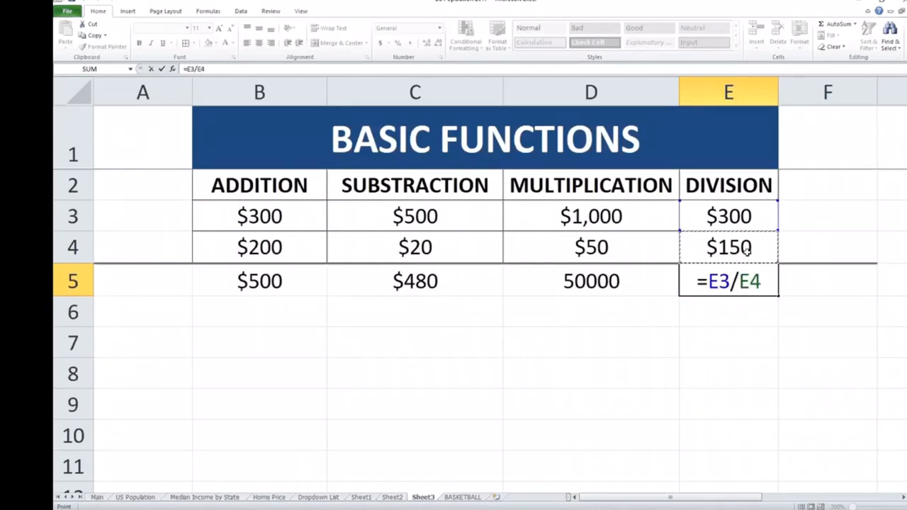
key(Return)
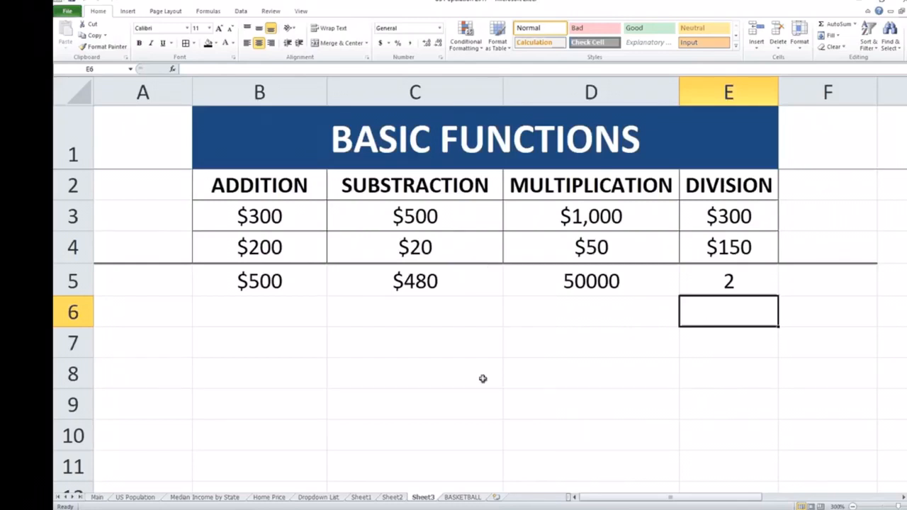
Step: On the BASKETBALL sheet, enter =B3+D3 in F3 for Team A's total shots attempted and fill the formula down to Team F in F8
click(461, 497)
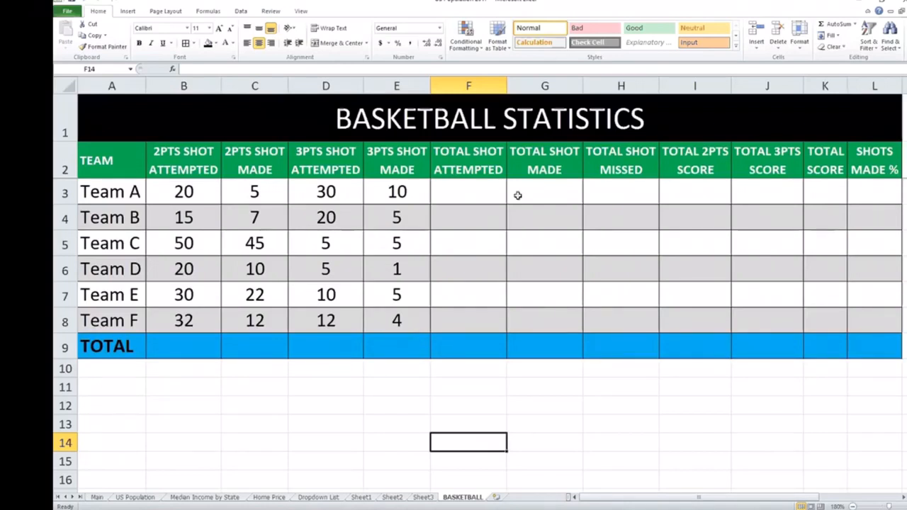
click(450, 194)
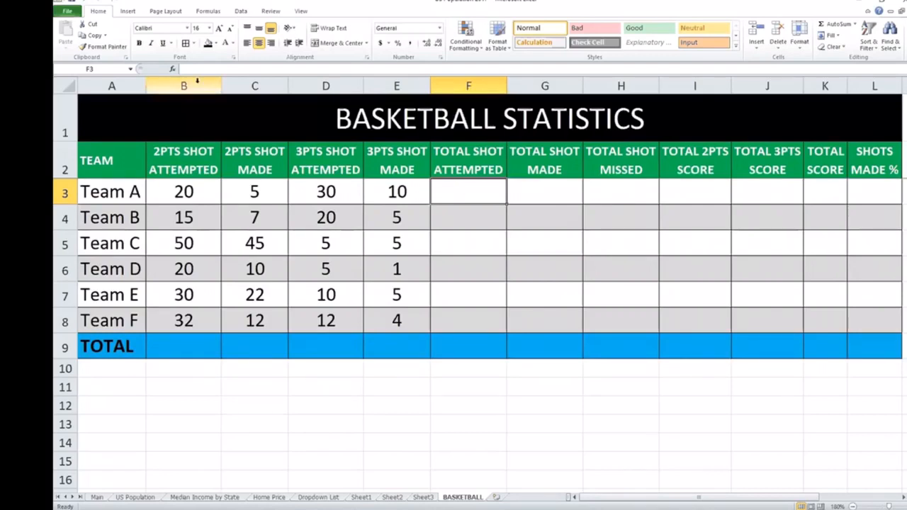
click(204, 190)
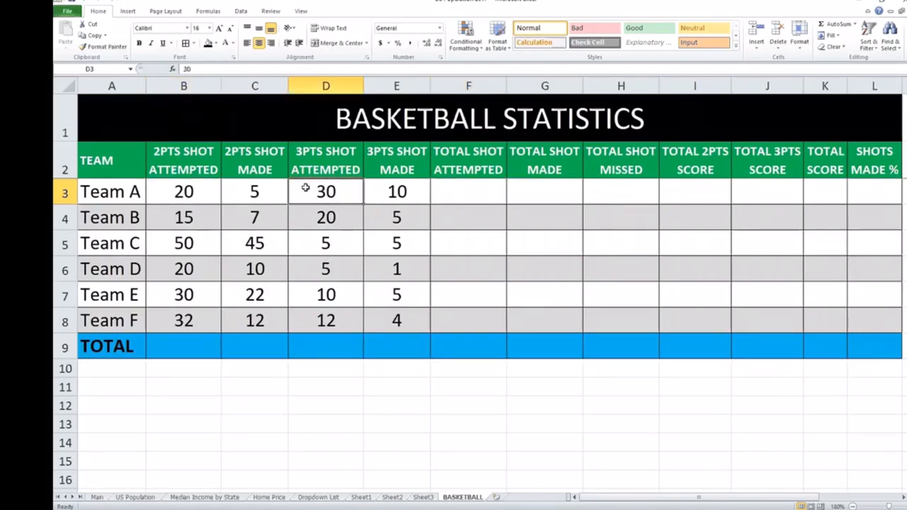
click(441, 189)
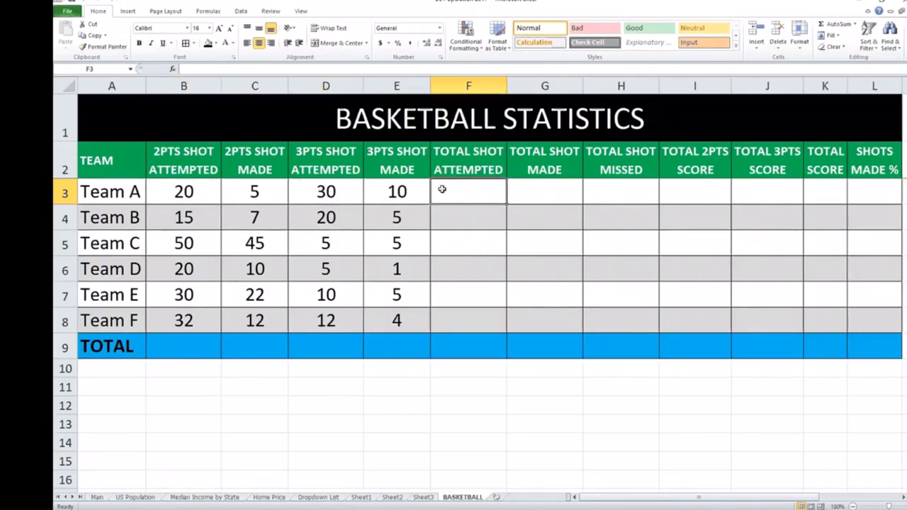
text(=)
click(180, 192)
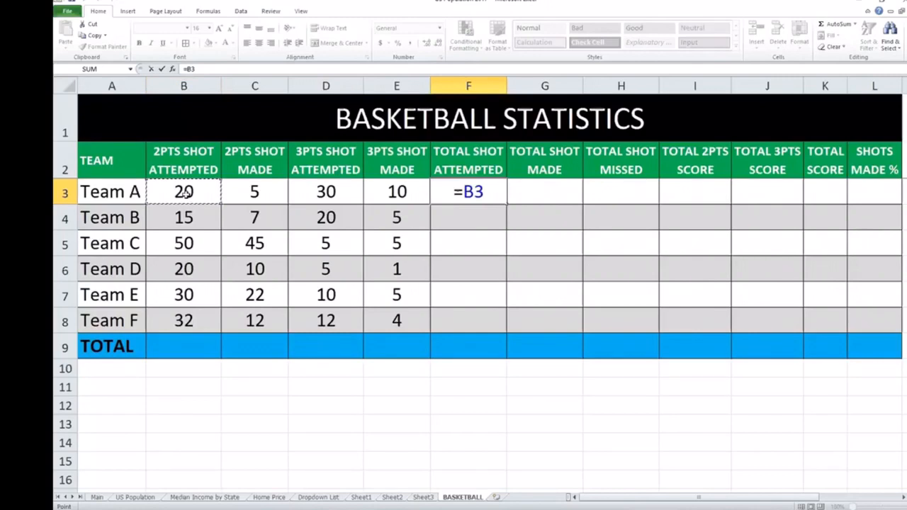
text(+)
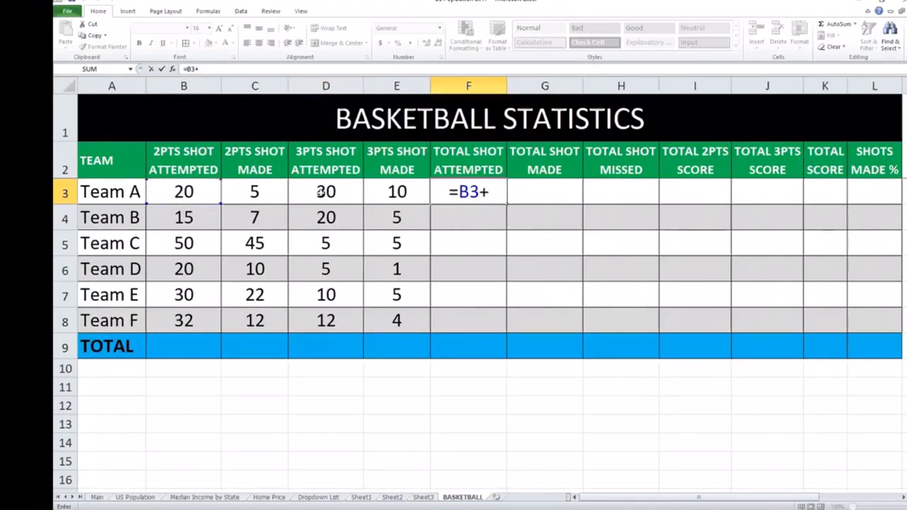
click(321, 196)
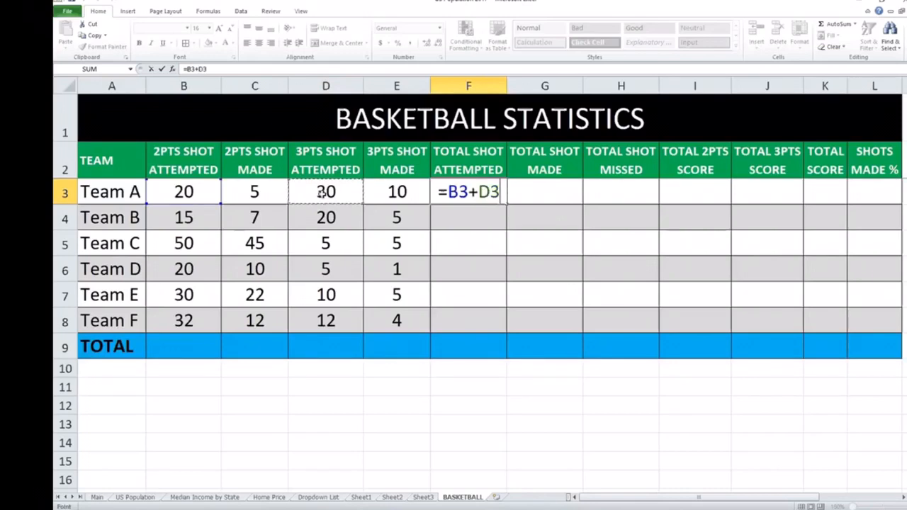
key(Return)
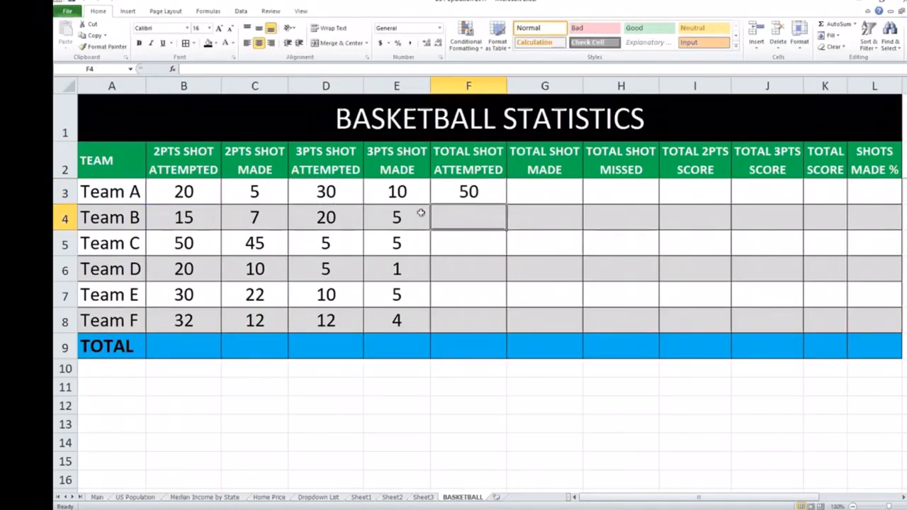
click(443, 195)
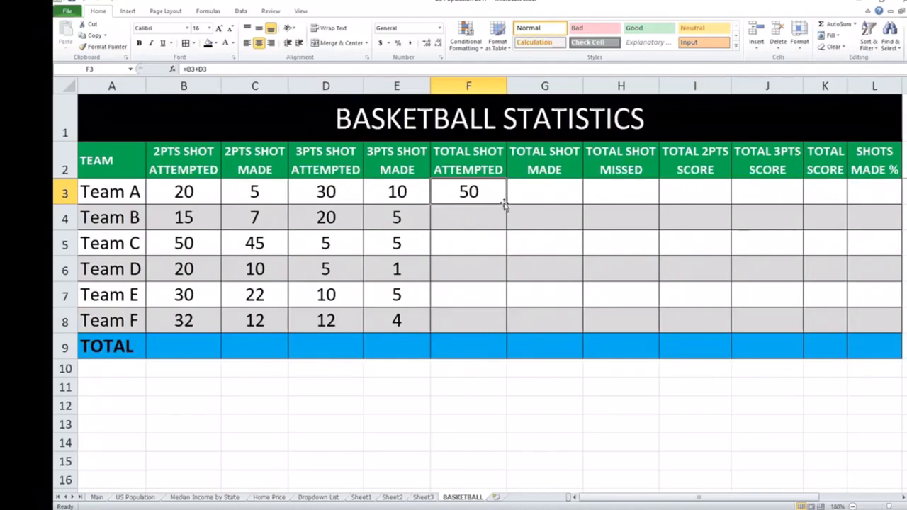
drag(506, 203, 495, 327)
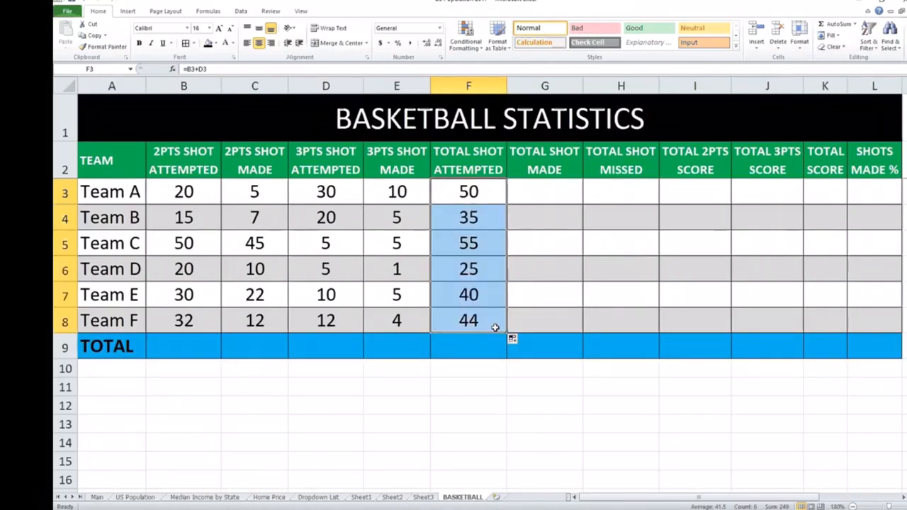
Step: Enter =C3+E3 in G3 for Team A's total shots made and fill the formula down to Team F in G8
click(495, 327)
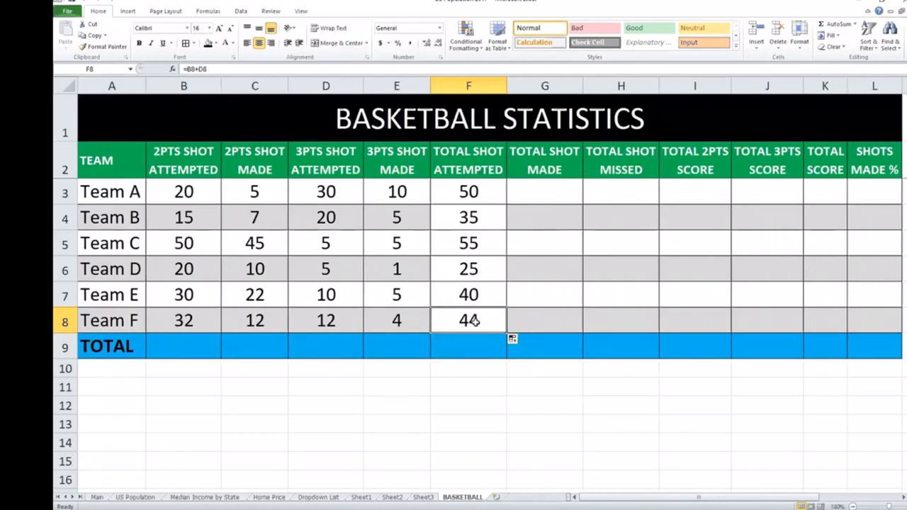
click(538, 195)
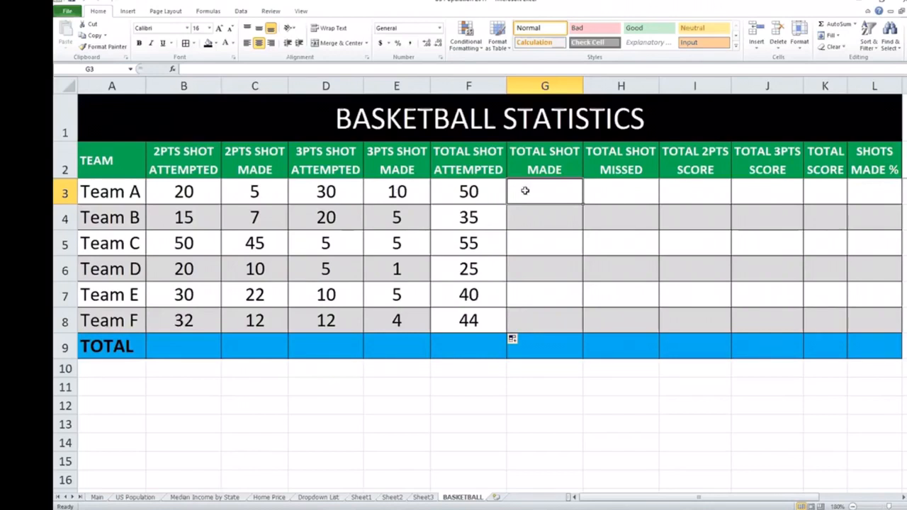
text(=)
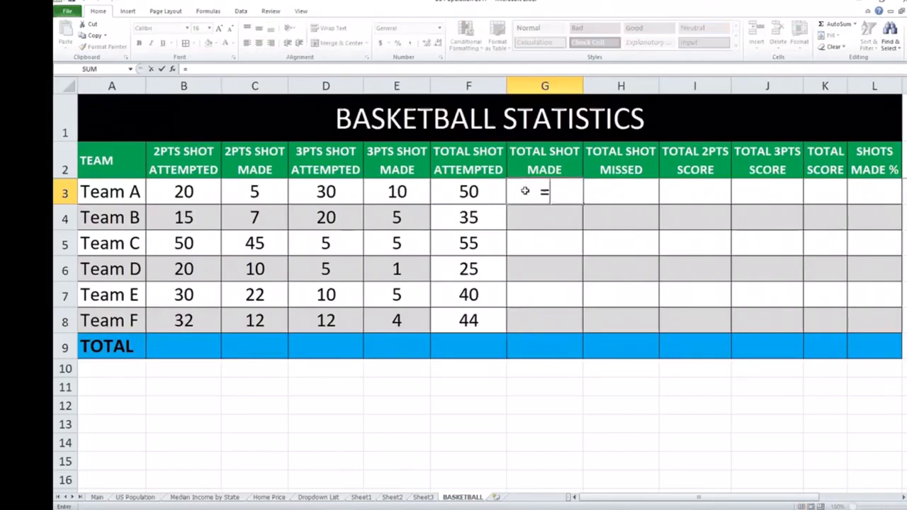
click(264, 195)
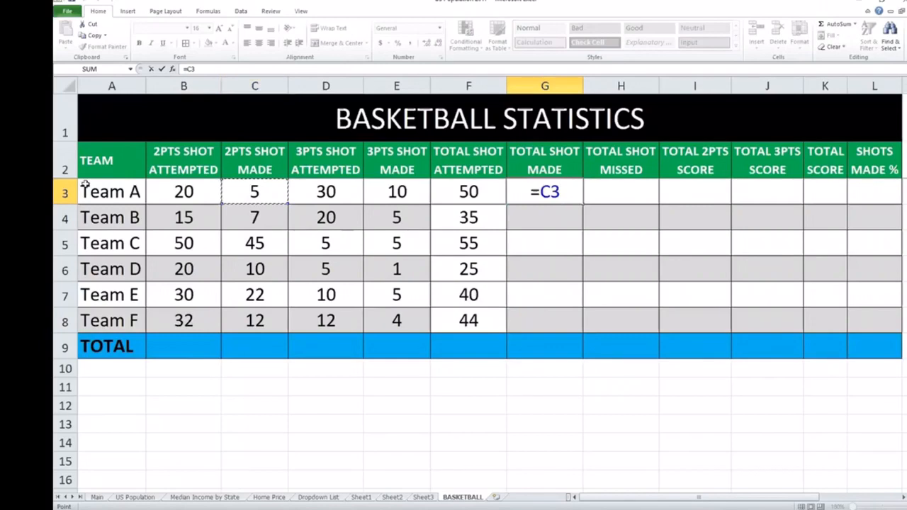
text(+)
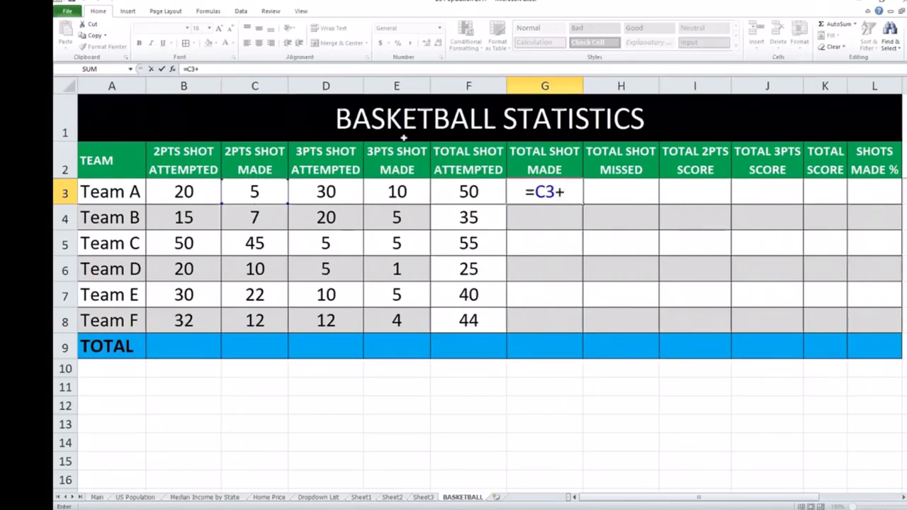
click(395, 194)
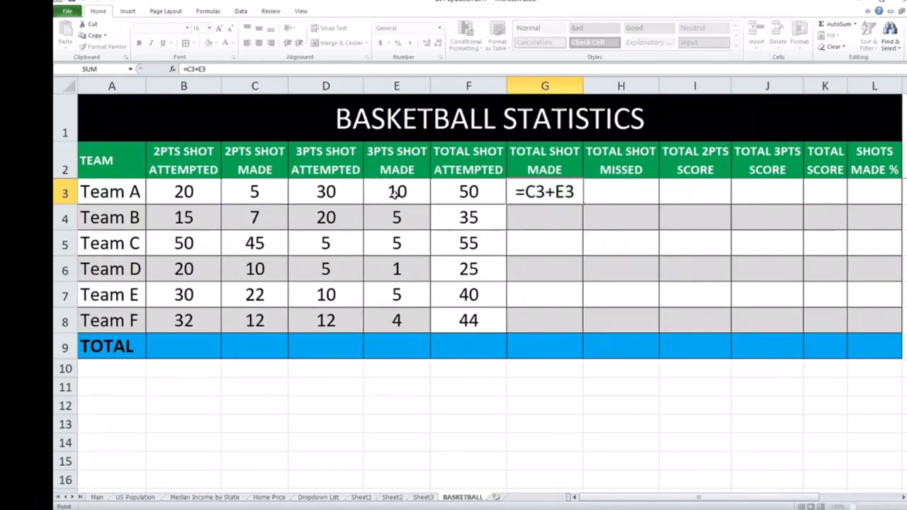
key(Return)
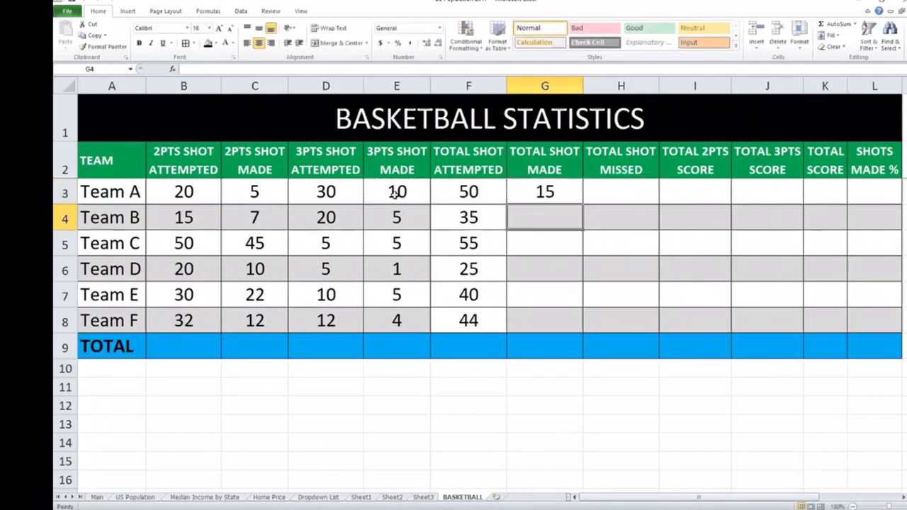
click(567, 196)
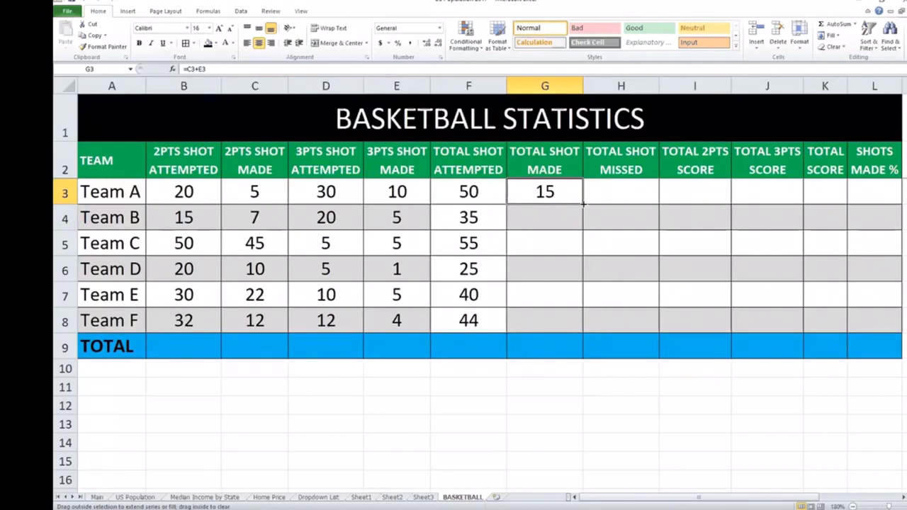
drag(584, 204, 571, 330)
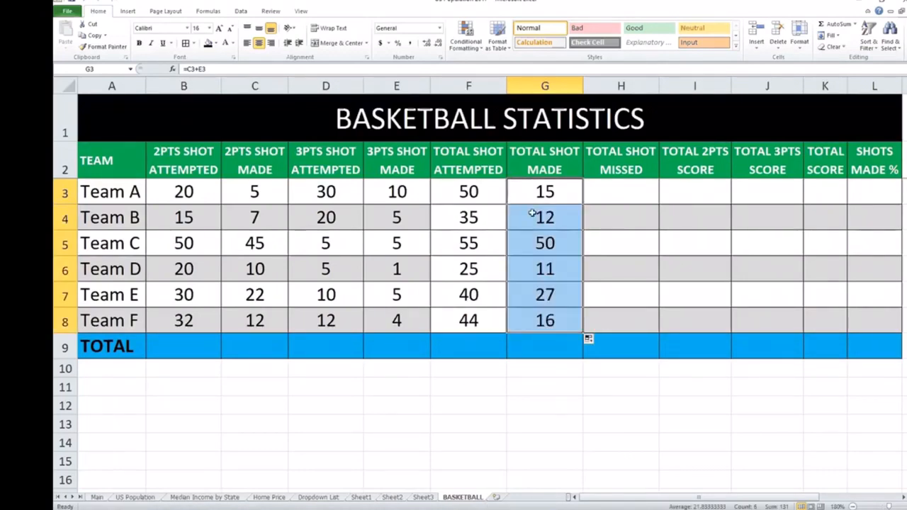
key(ctrl+Down)
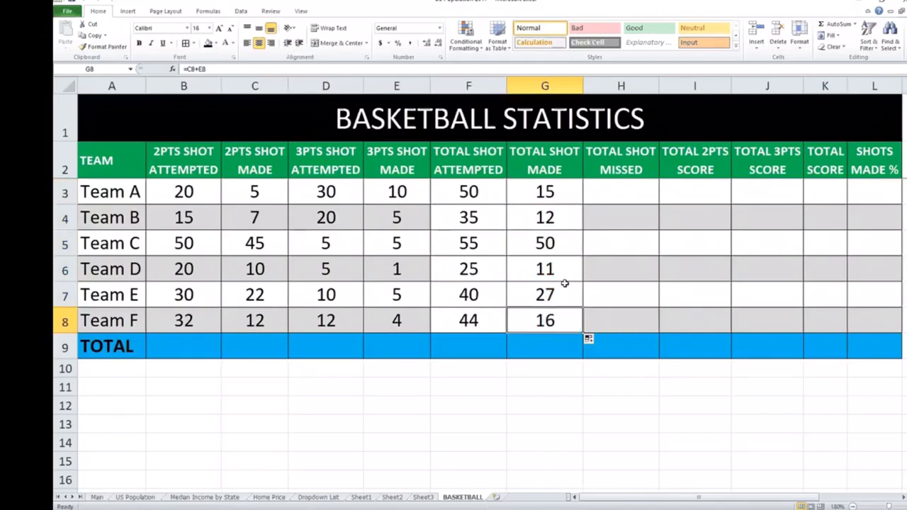
Step: Calculate Team A's total shots missed in H3 with =F3-G3 and fill the formula down to Team F in H8
click(600, 186)
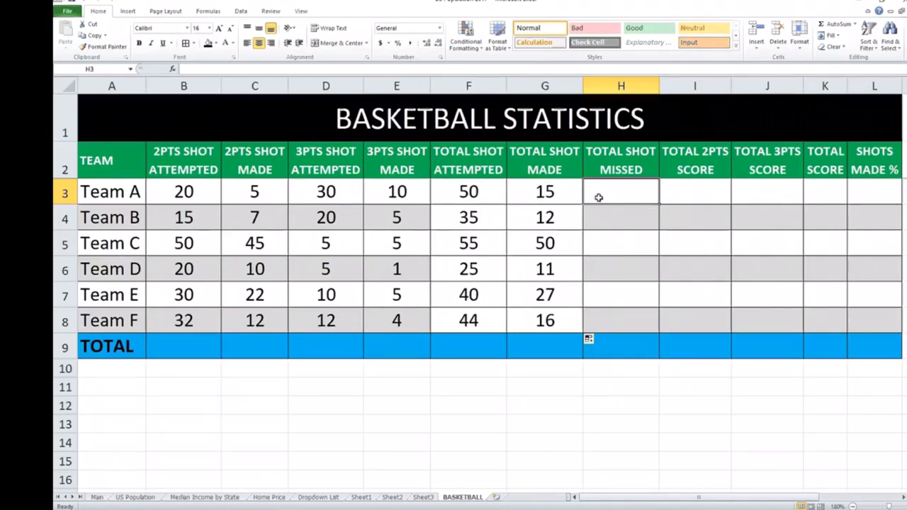
text(=)
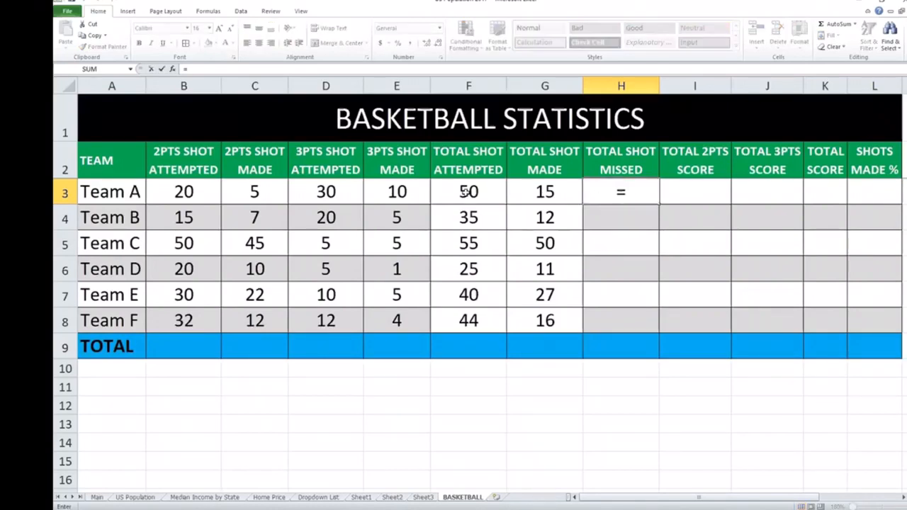
click(466, 191)
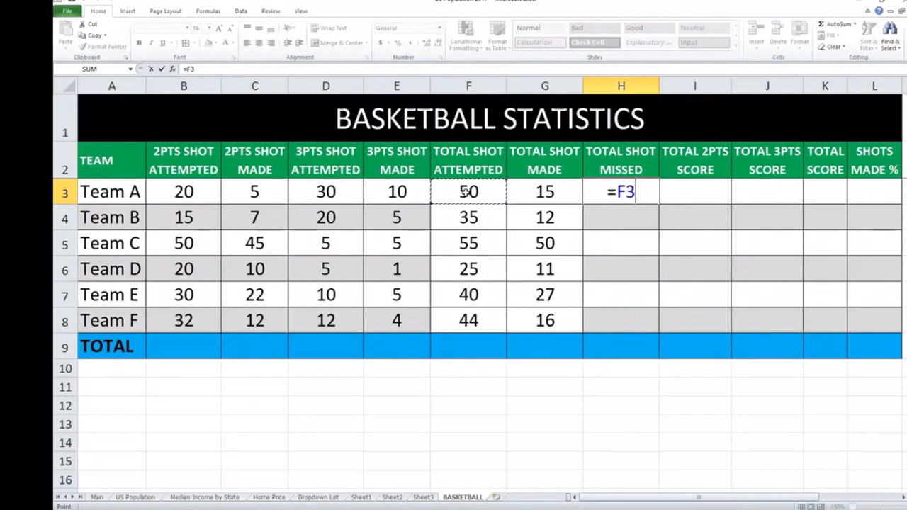
text(-)
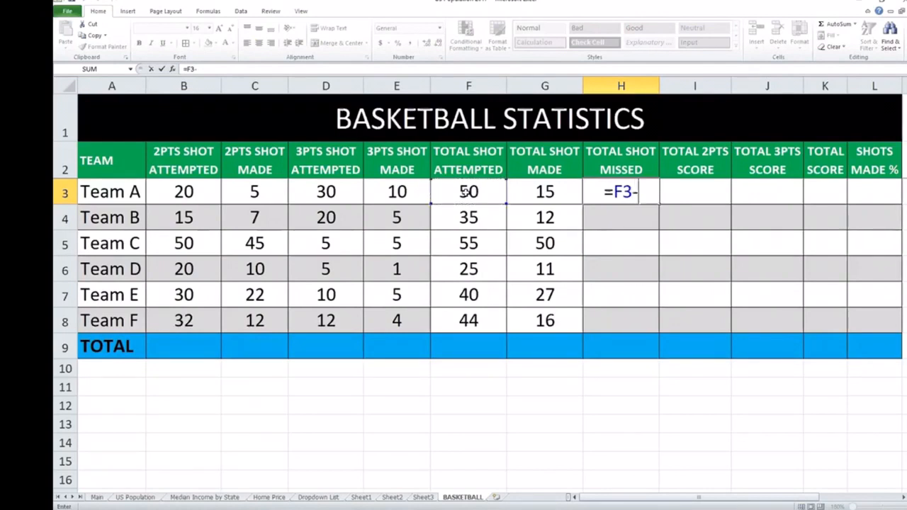
click(538, 191)
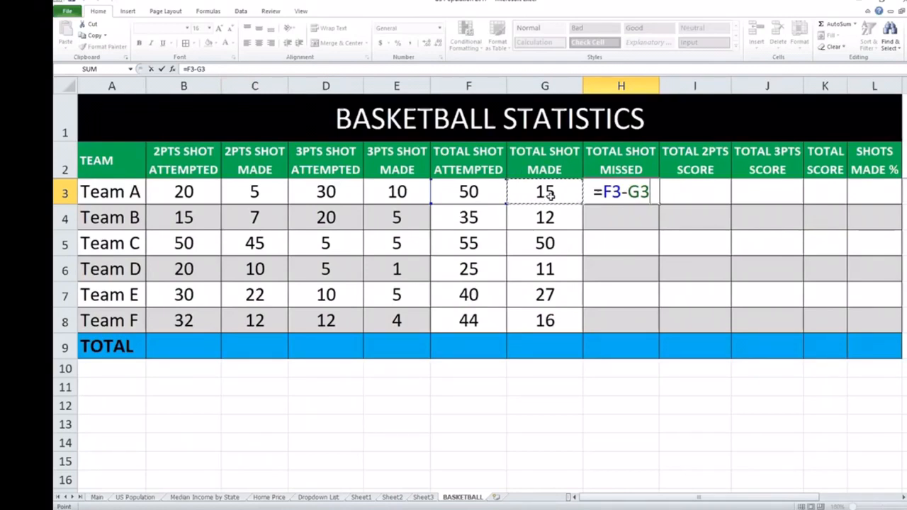
key(Return)
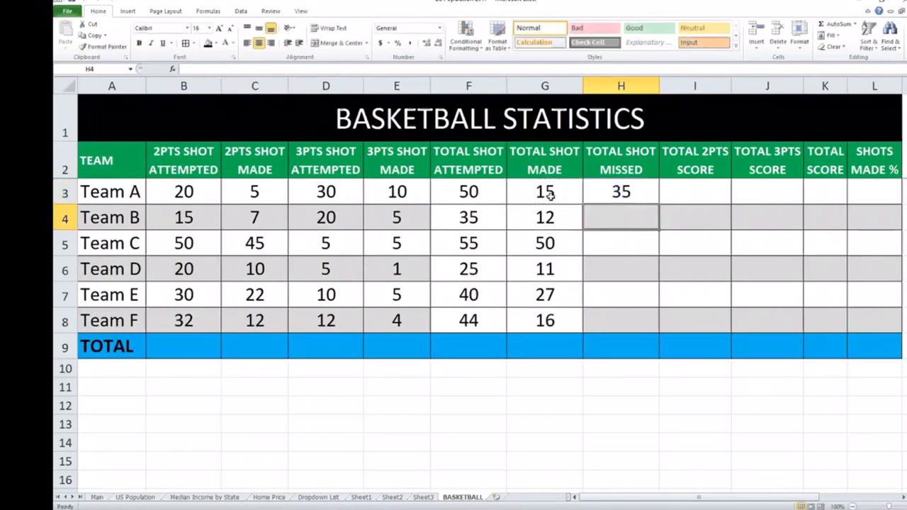
click(638, 193)
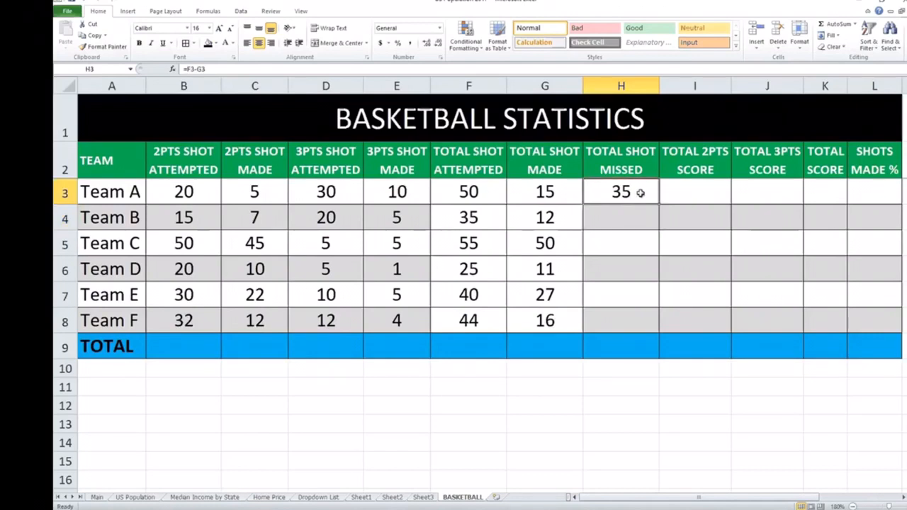
drag(659, 205, 653, 329)
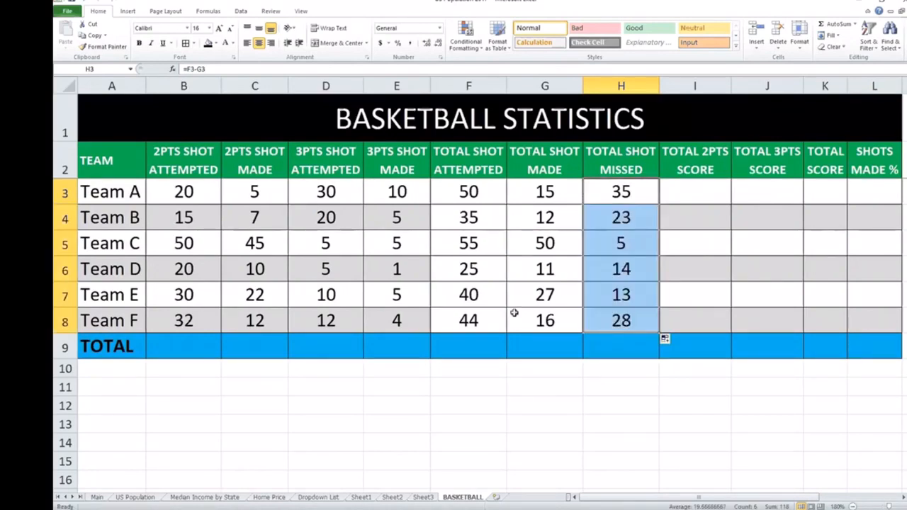
Step: Calculate Team A's total 2-point score in I3 with =C3*2 and fill the formula down to Team F in I8
click(702, 191)
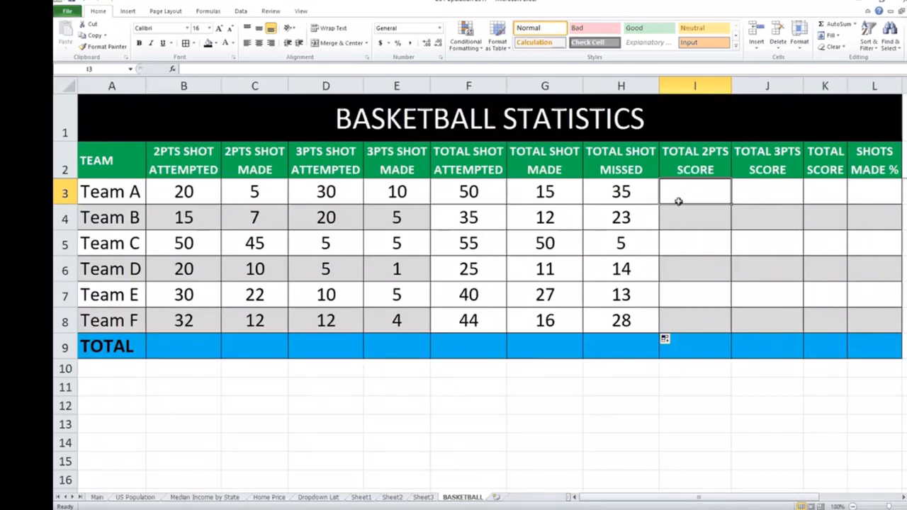
text(=)
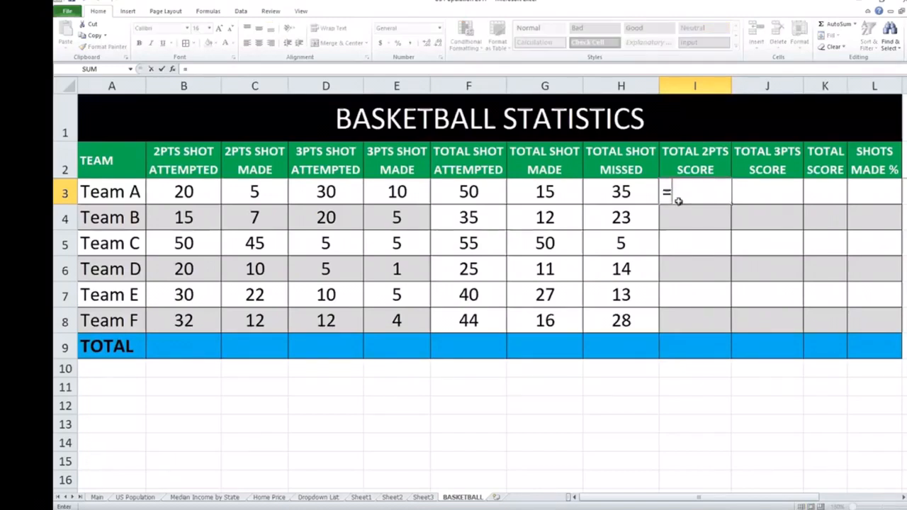
click(246, 191)
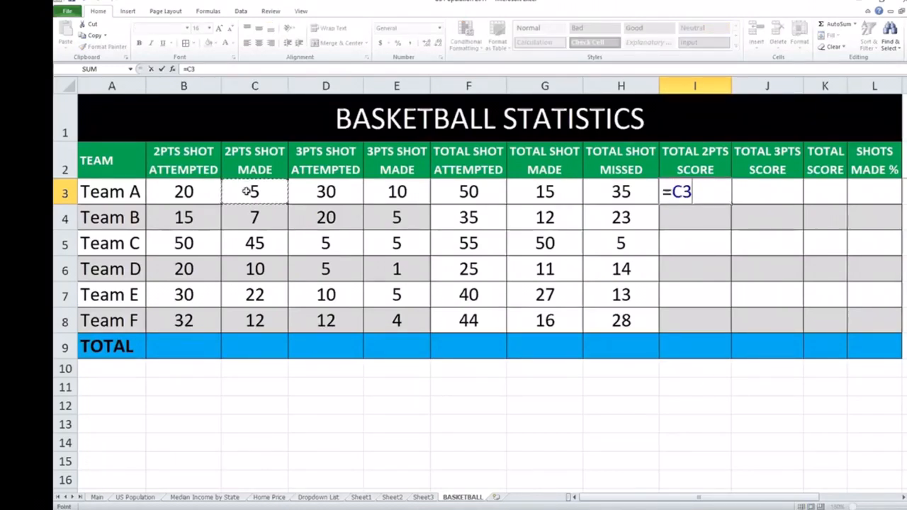
text(*)
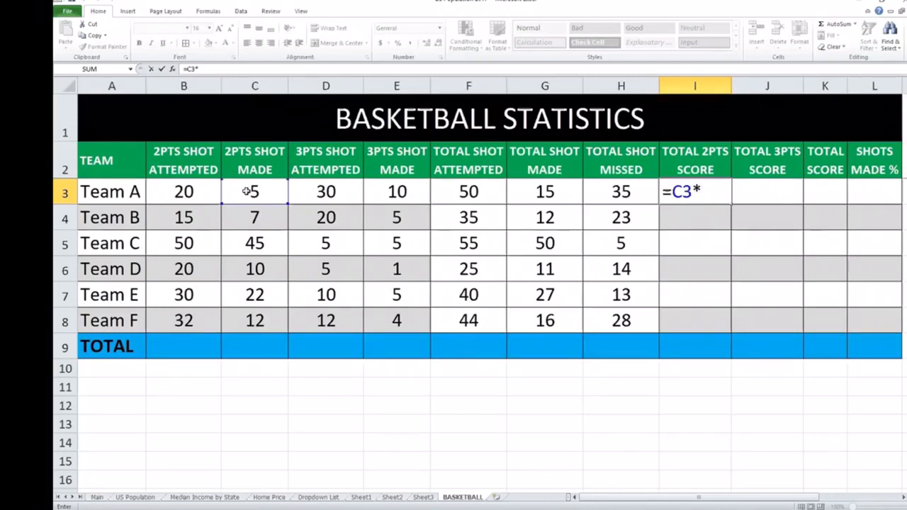
text(2)
key(Return)
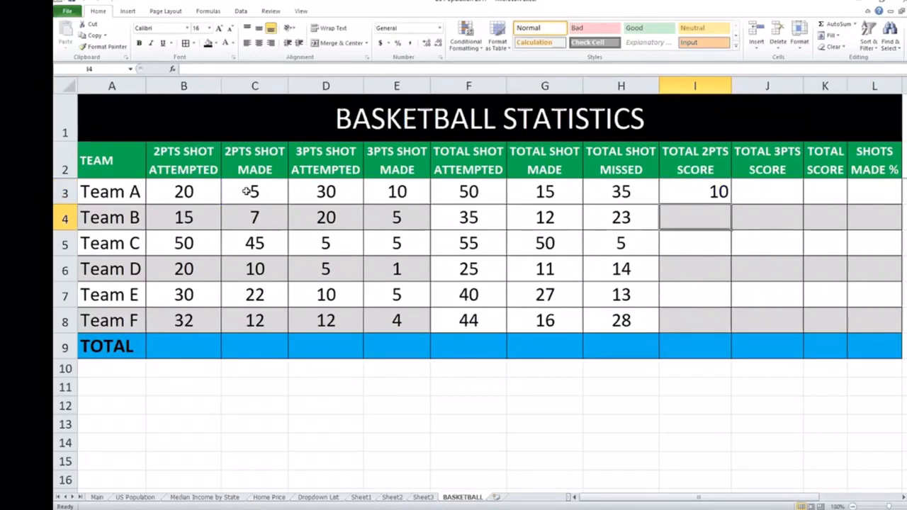
click(691, 191)
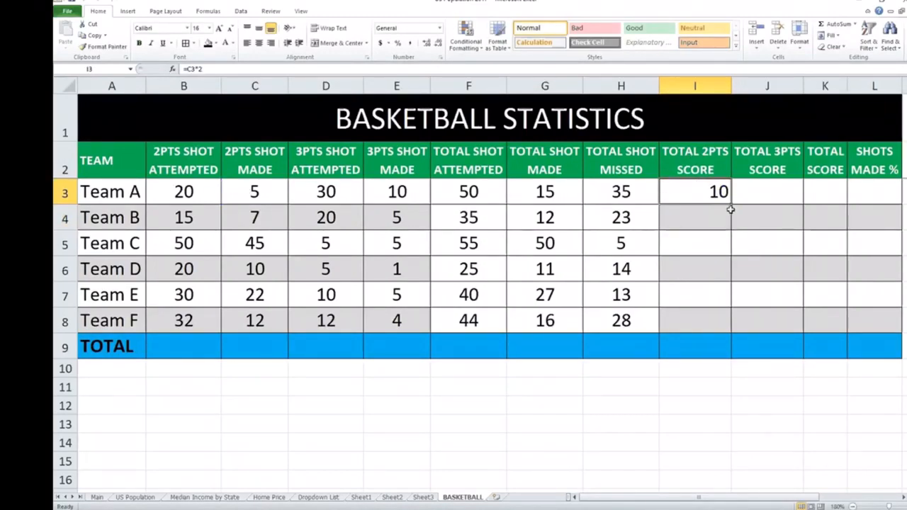
drag(730, 209, 715, 326)
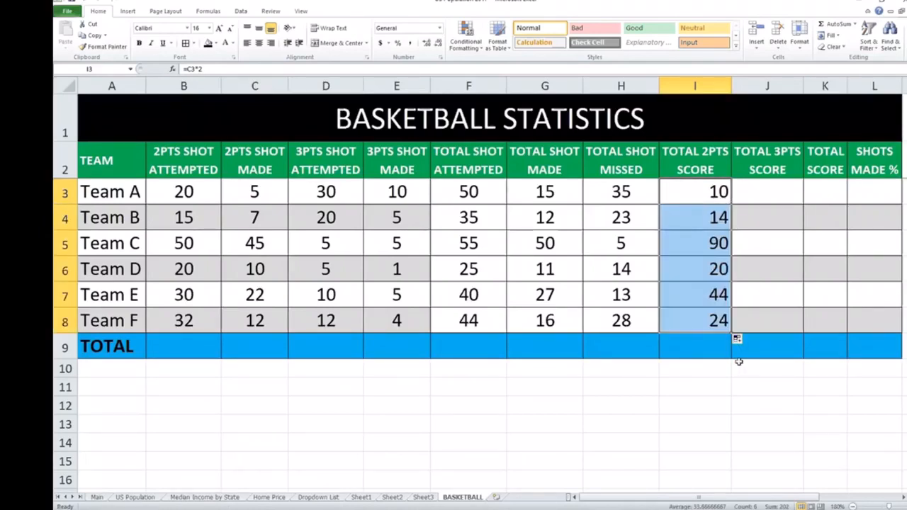
Step: Calculate Team A's total 3-point score in J3 with =E3*3 and fill the formula down to Team F in J8
click(760, 197)
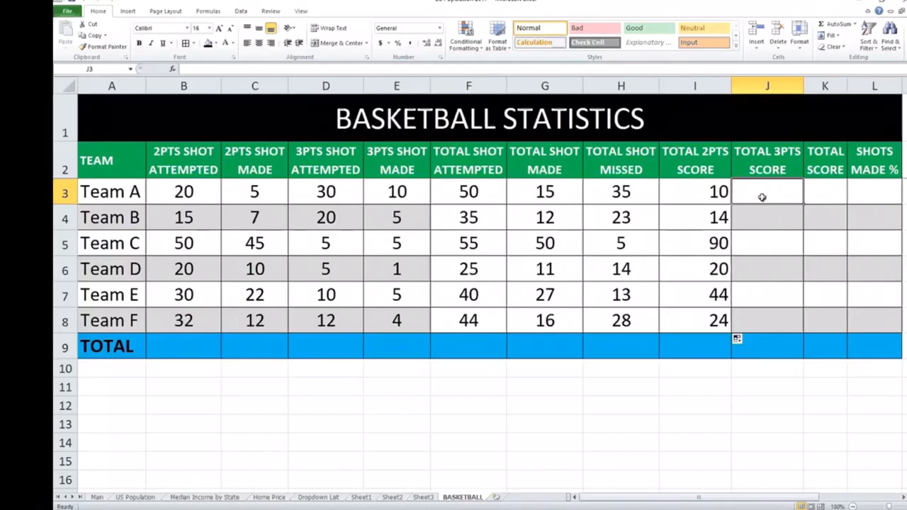
text(=)
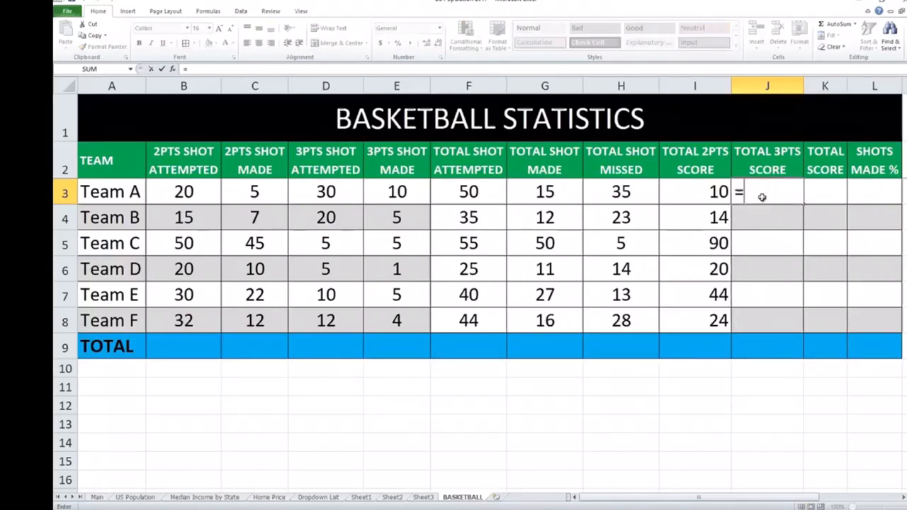
click(396, 192)
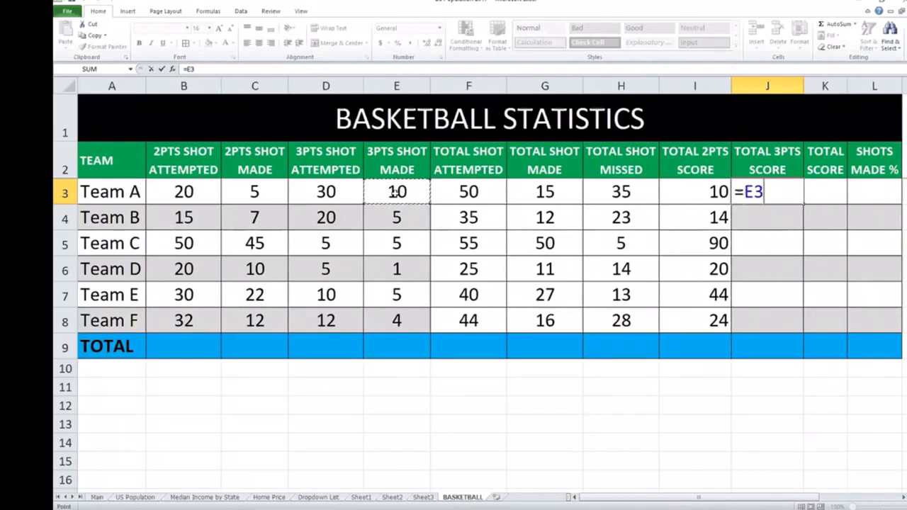
text(*3)
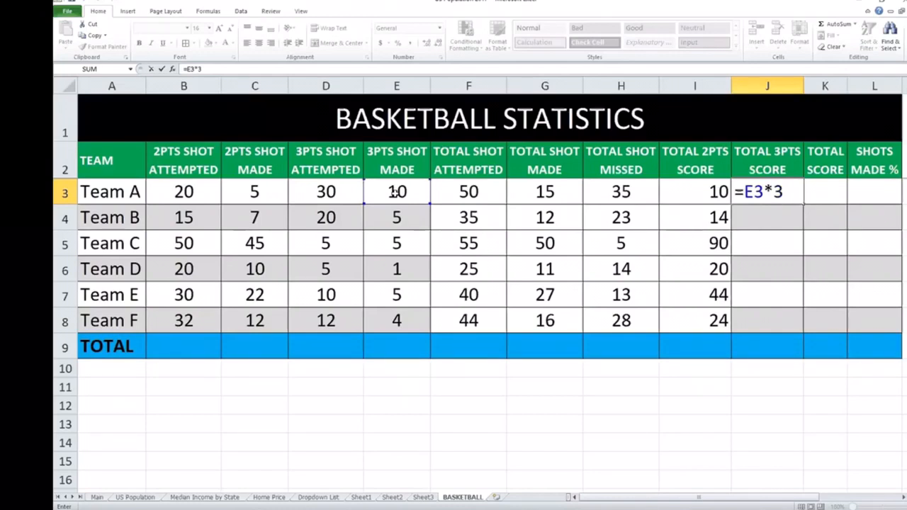
key(Return)
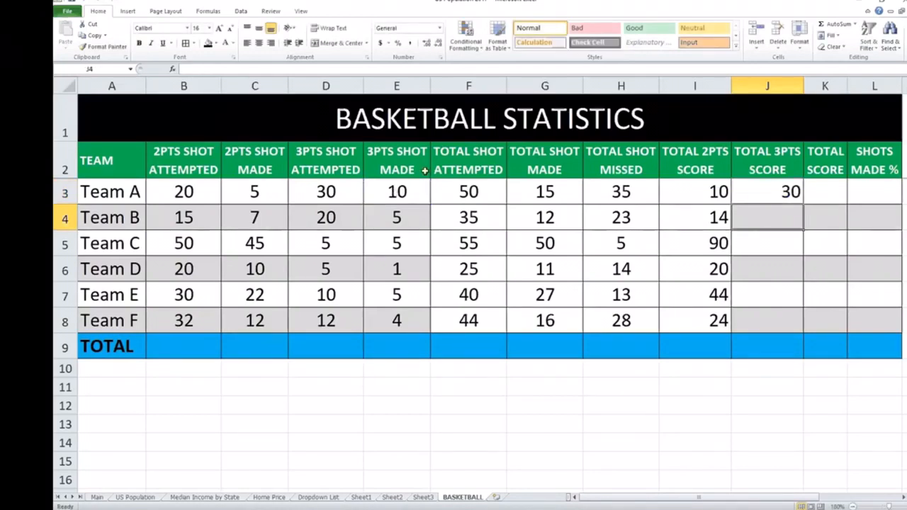
click(792, 193)
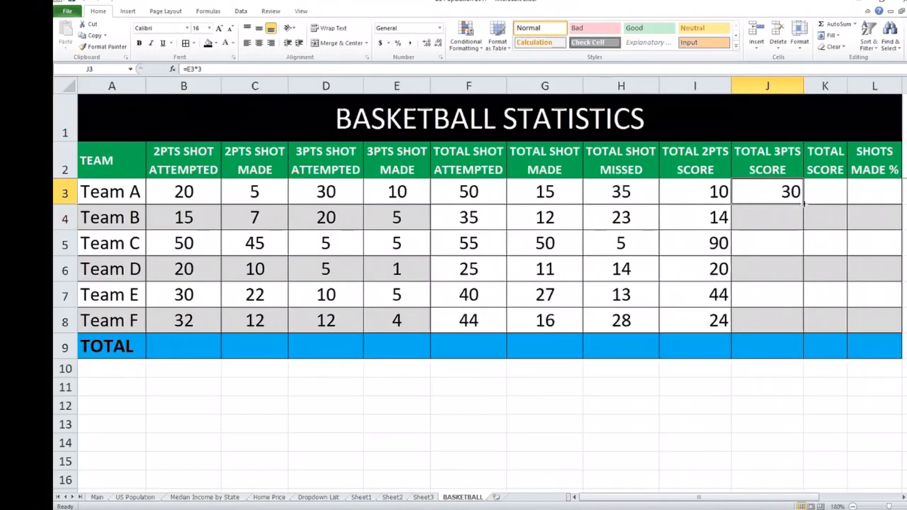
drag(803, 203, 780, 355)
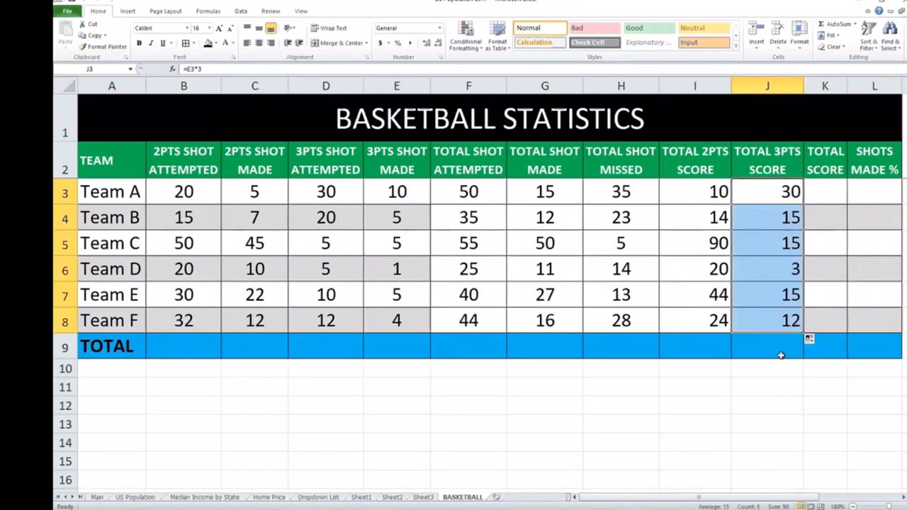
click(772, 198)
Step: Calculate Team A's total score in K3 with =I3+J3 and fill the formula down to Team F in K8
click(825, 192)
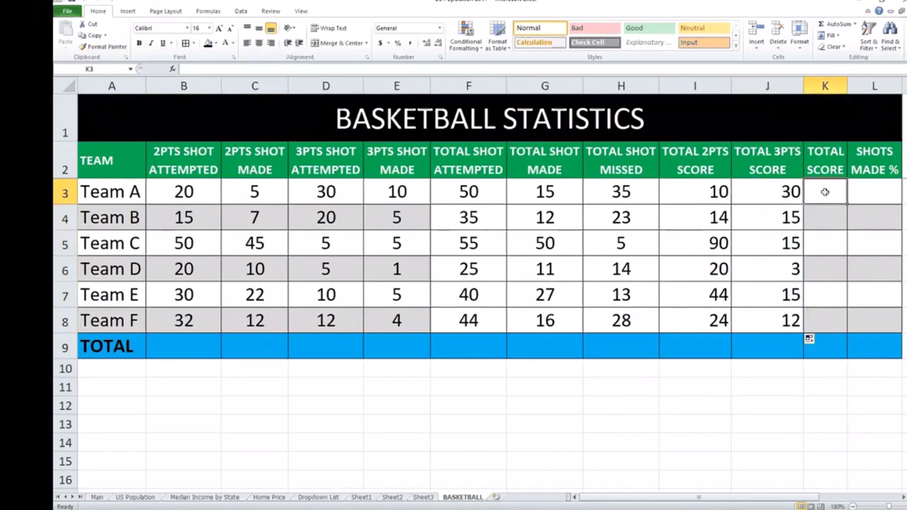
text(=)
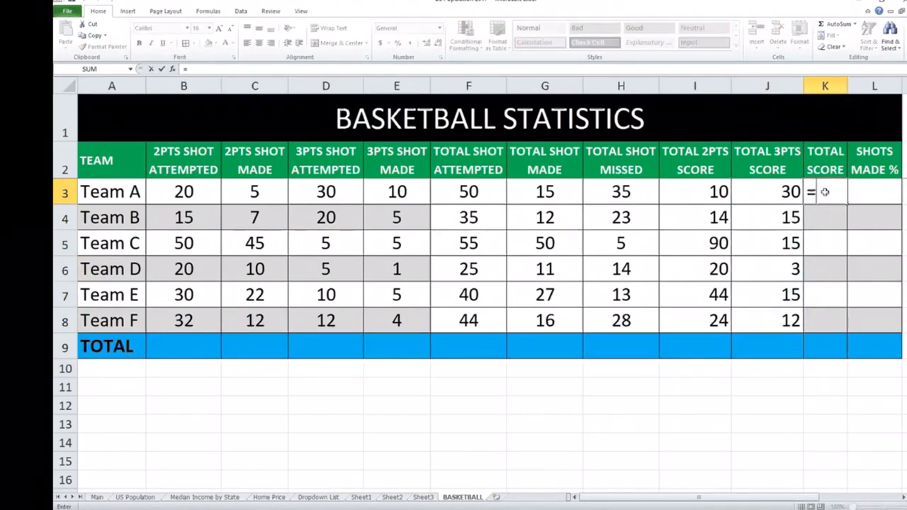
click(699, 192)
text(+)
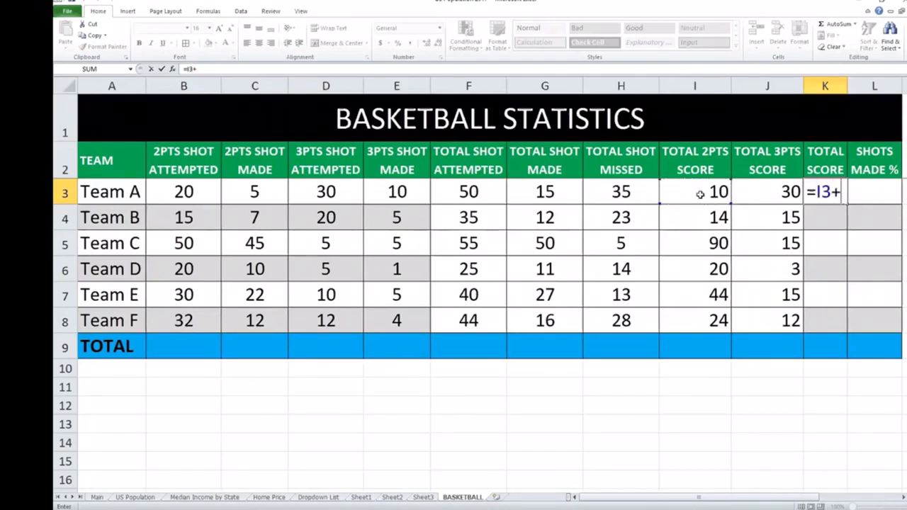
click(755, 197)
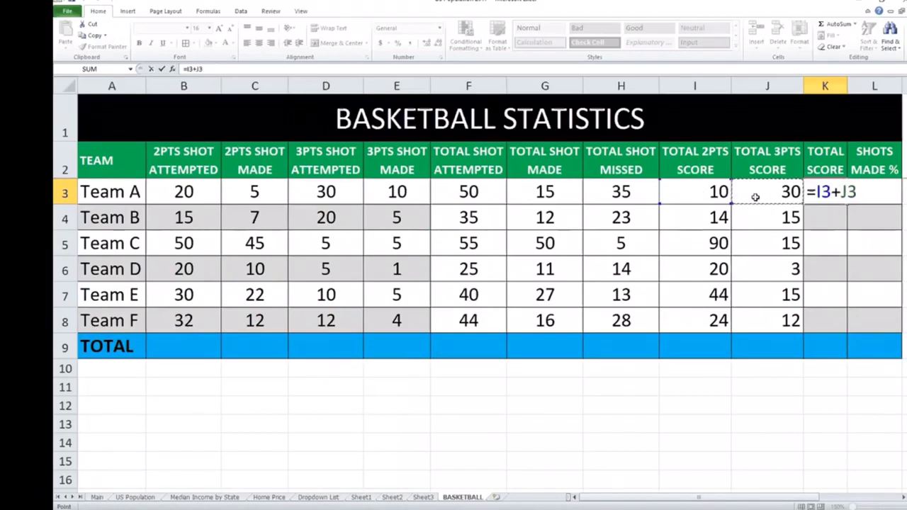
key(Return)
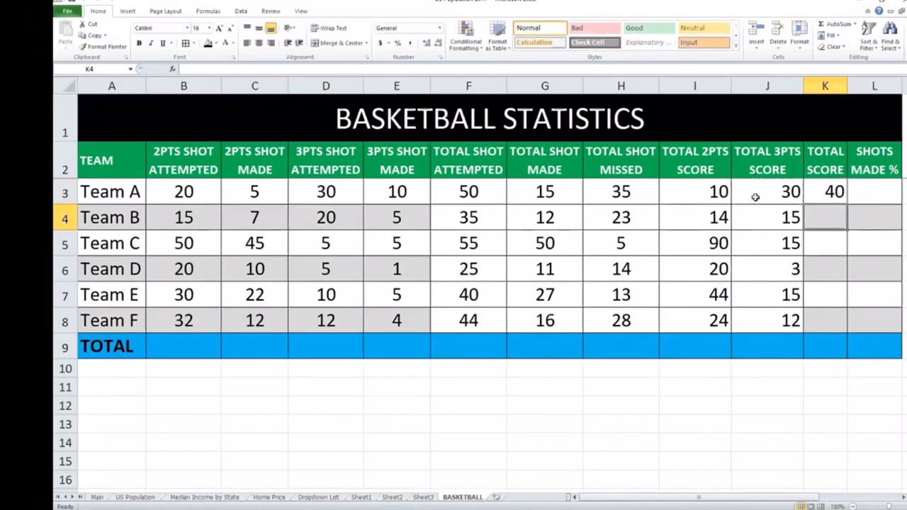
click(826, 191)
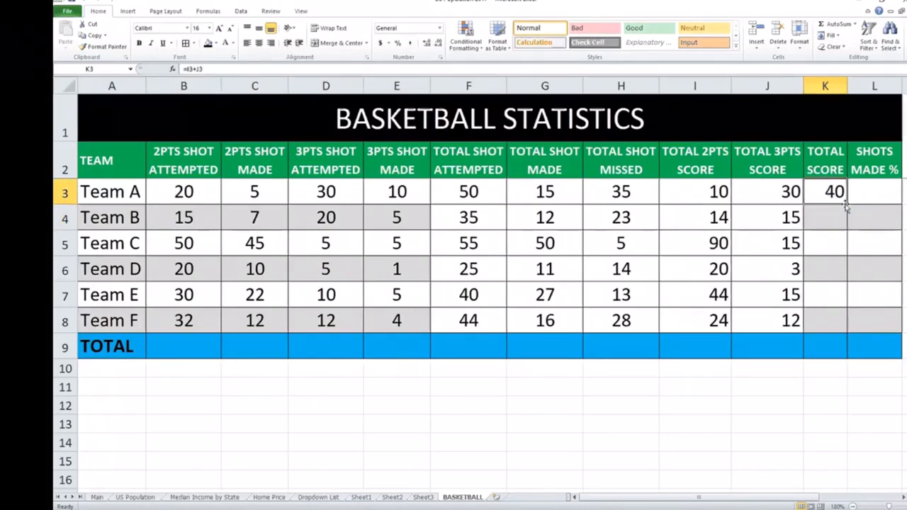
drag(845, 206, 842, 328)
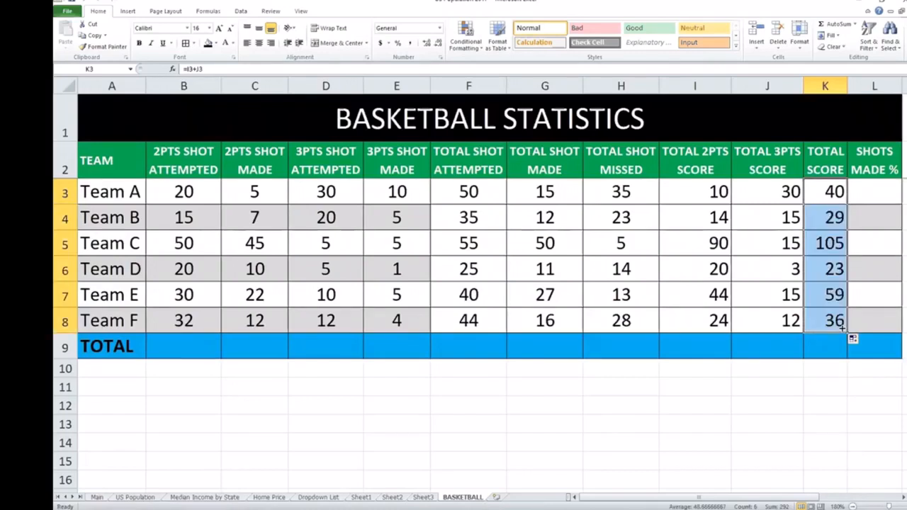
click(819, 190)
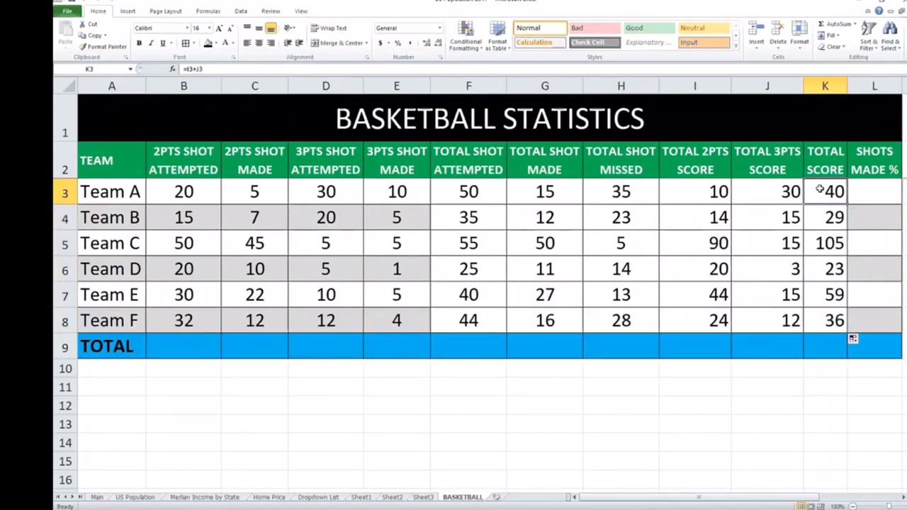
Step: Calculate Team A's shots made percentage in L3 by dividing total shots made by total shots attempted with =G3/F3
click(858, 190)
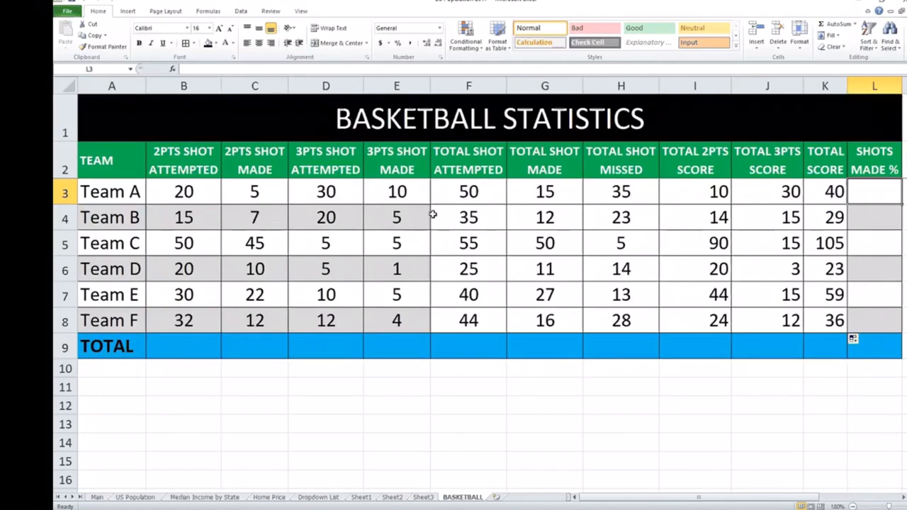
click(478, 176)
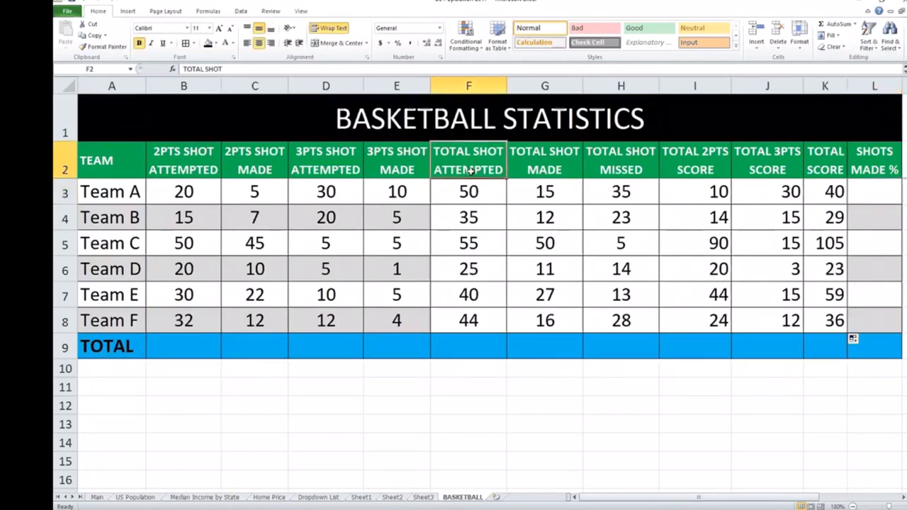
click(468, 192)
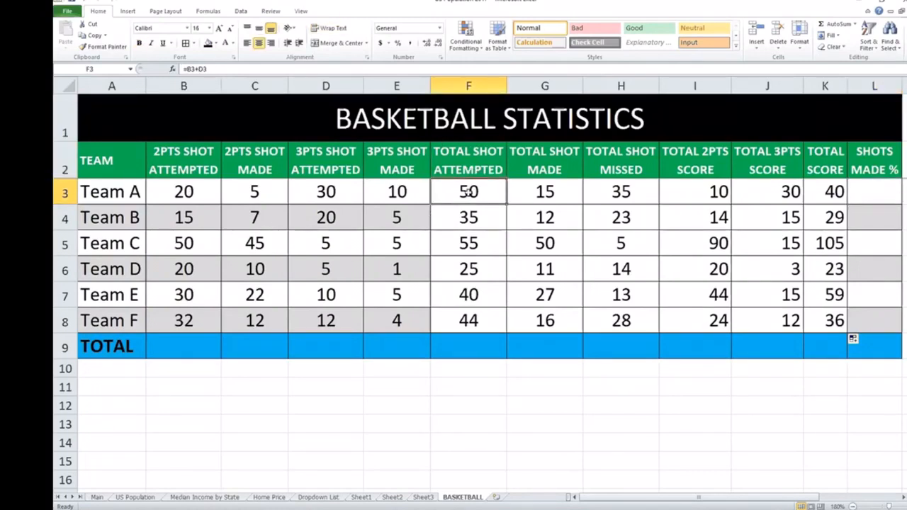
click(531, 189)
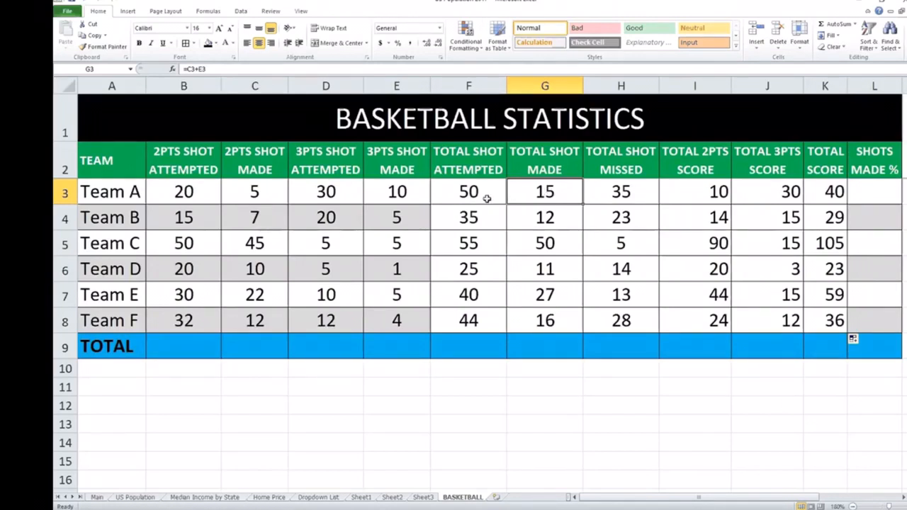
click(872, 188)
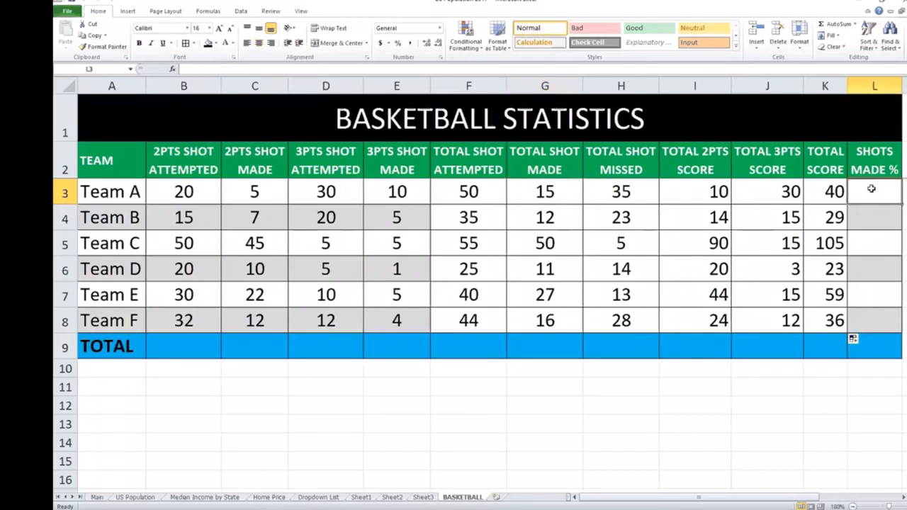
text(=)
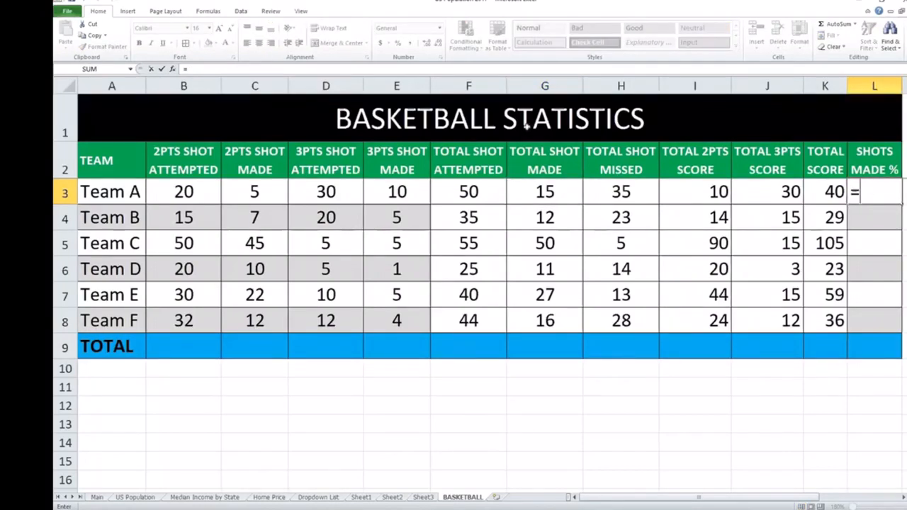
click(542, 193)
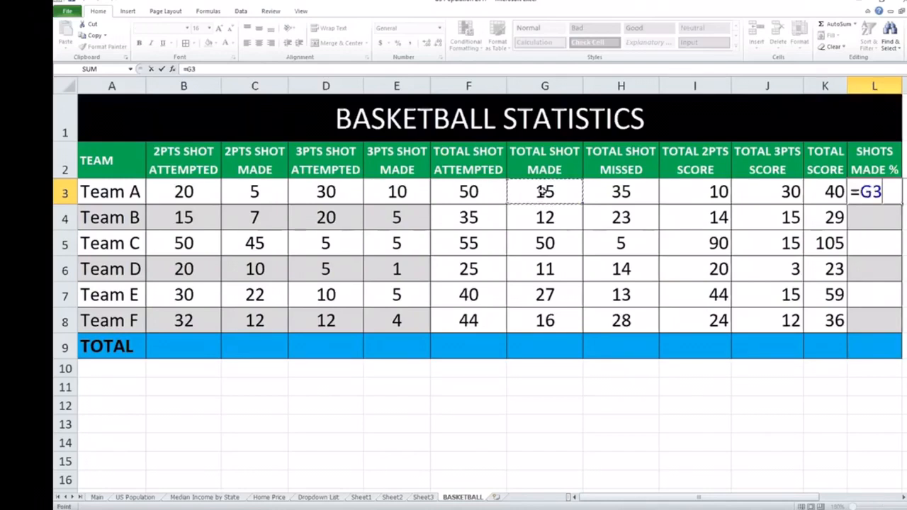
text(/)
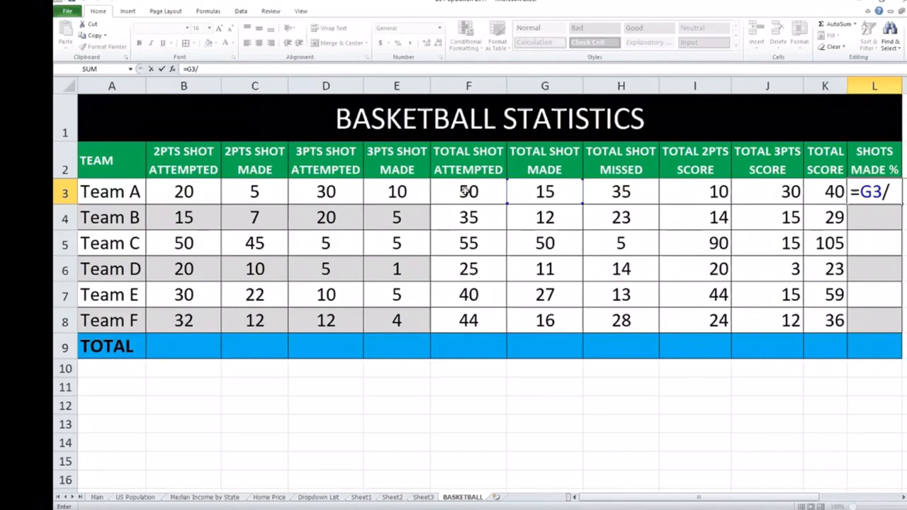
click(469, 191)
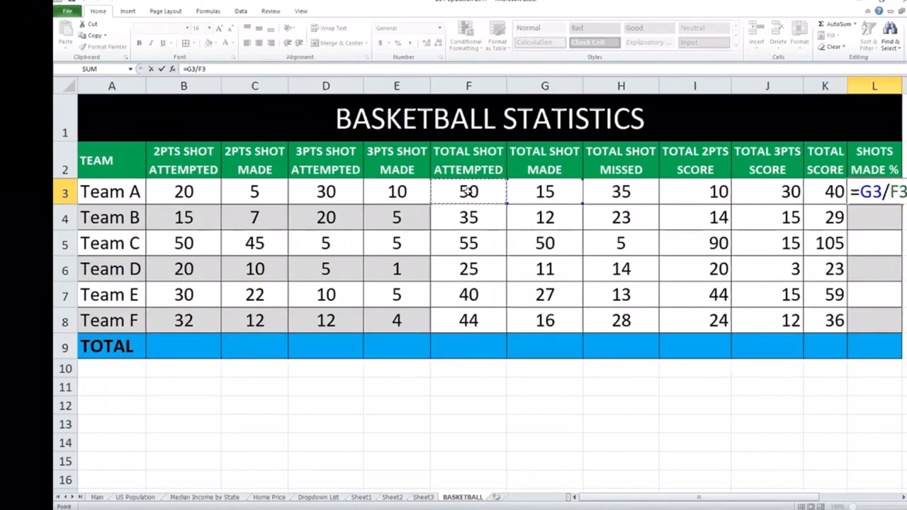
key(Return)
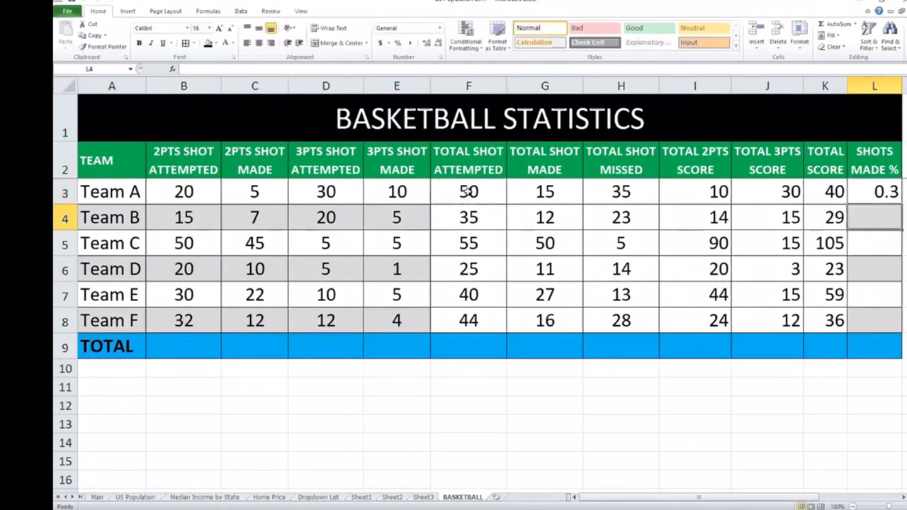
Step: Format Team A's shots made value in L3 as a percentage and fill it down to Team F in L8
click(882, 194)
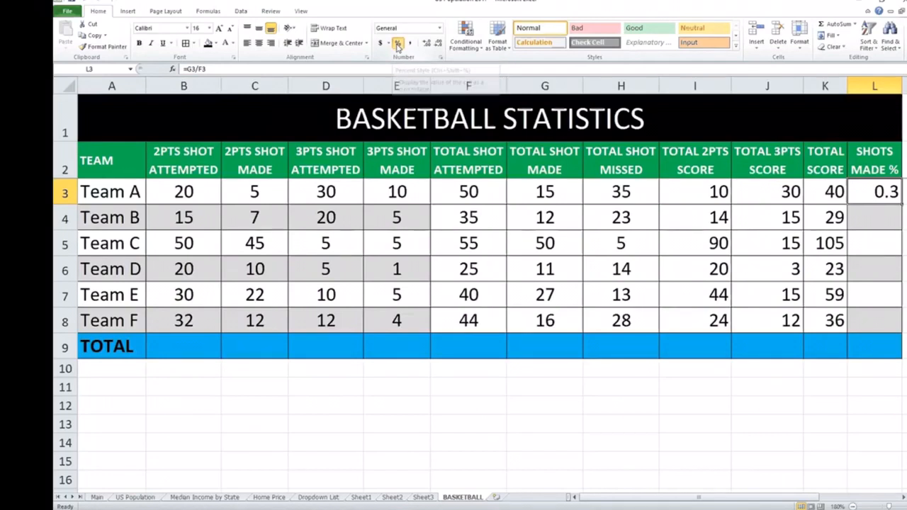
click(398, 43)
click(869, 224)
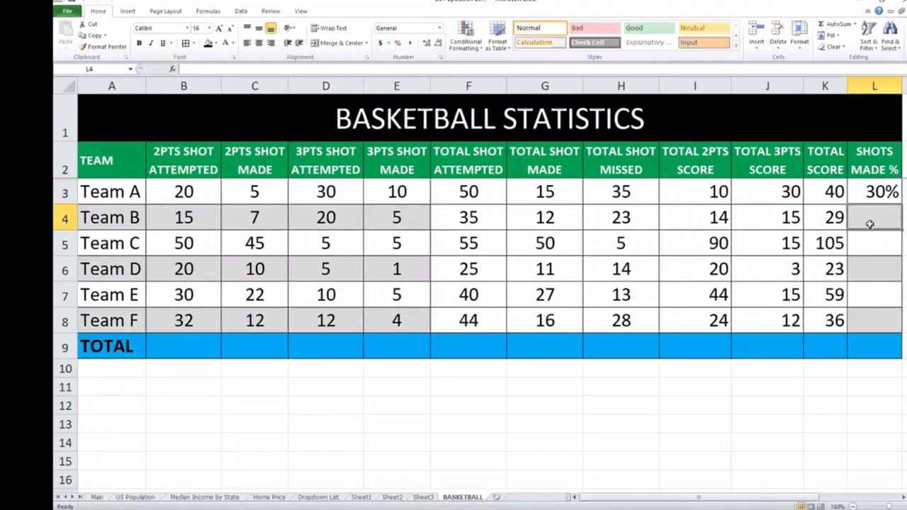
click(871, 191)
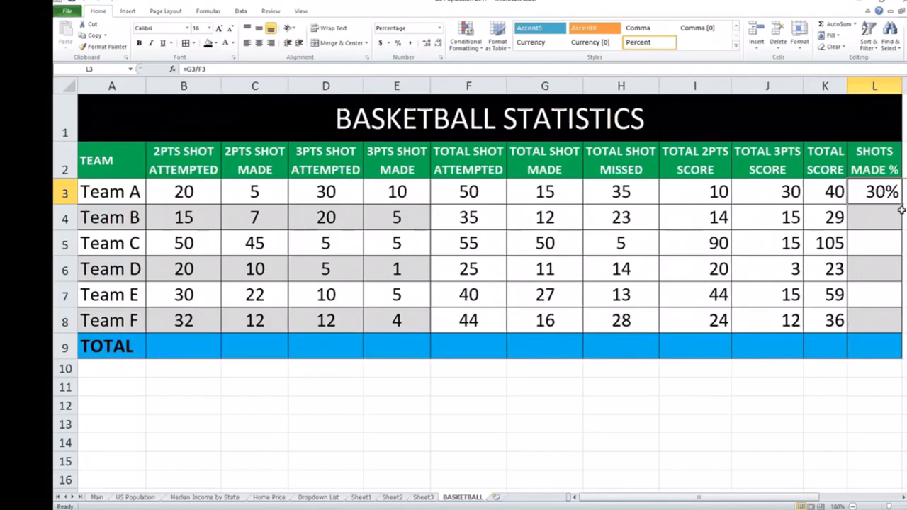
drag(901, 209, 895, 323)
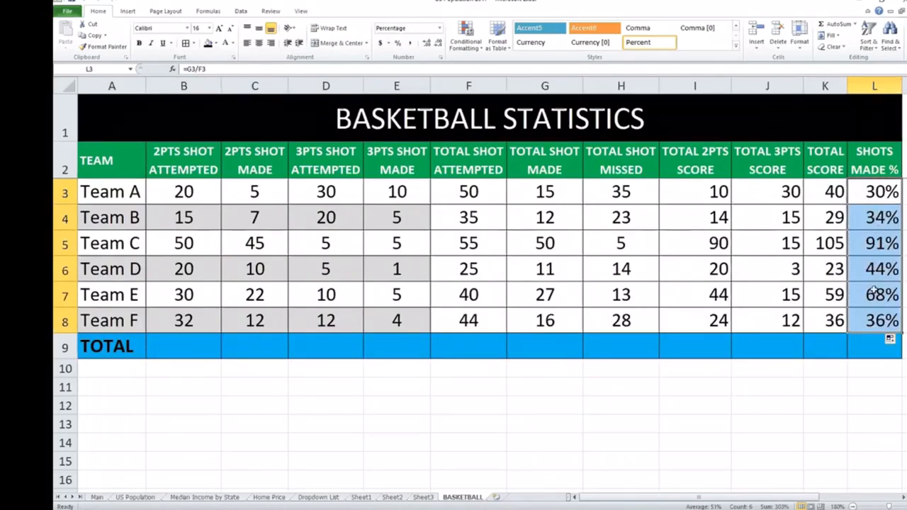
click(882, 244)
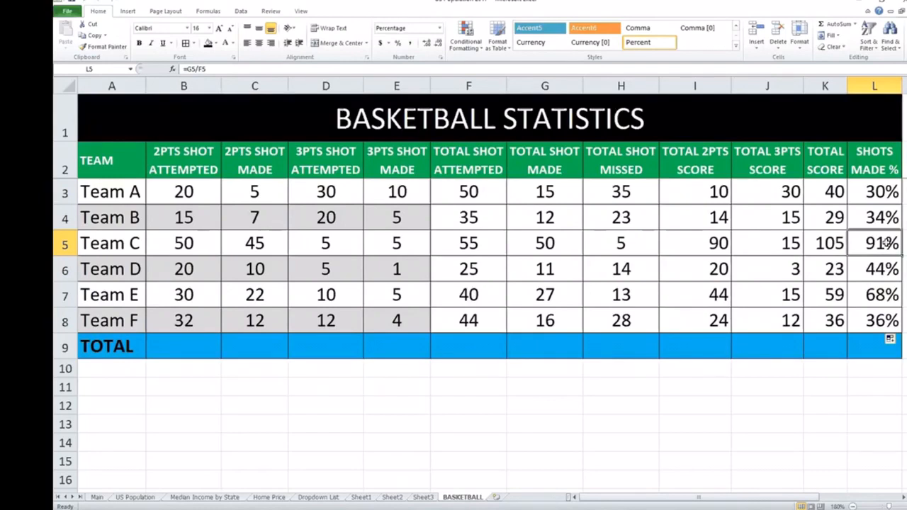
click(863, 372)
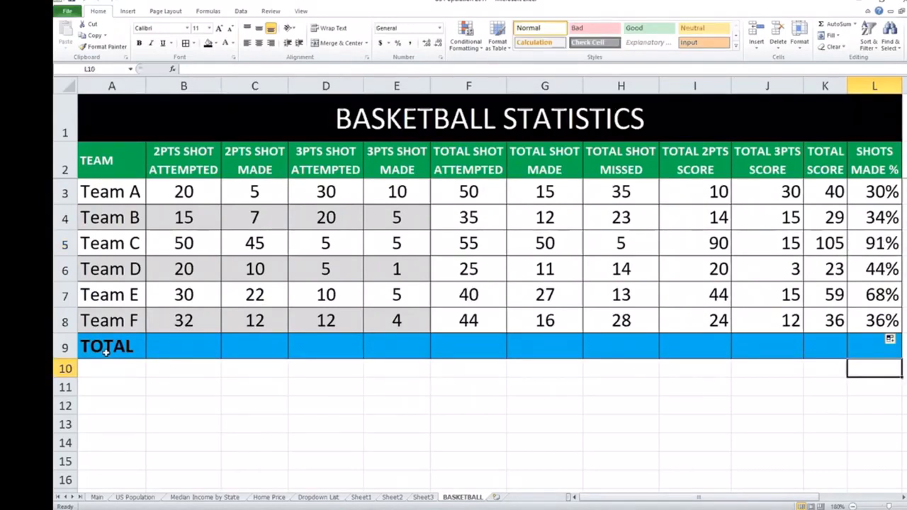
Step: Total the 2-point shots attempted in B9 by adding each team's cell with =B3+B4+B5+B6+B7+B8
click(181, 350)
text(=)
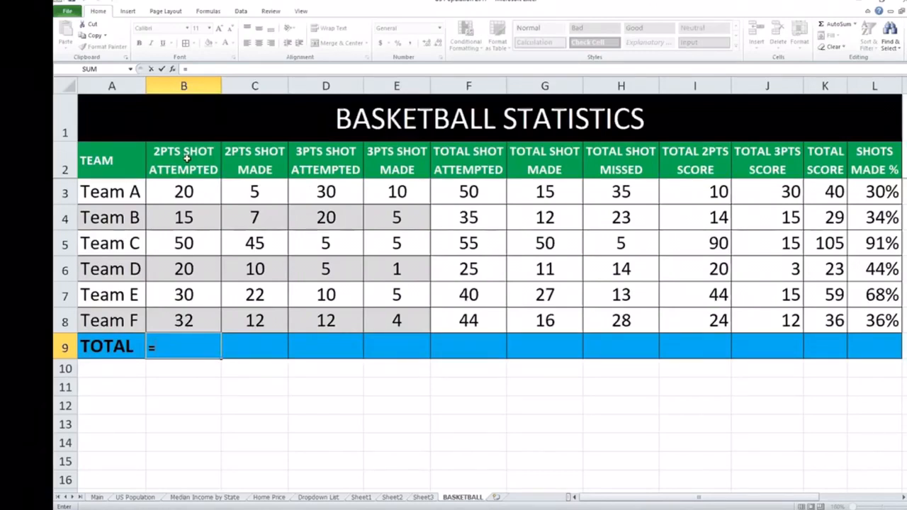
click(185, 195)
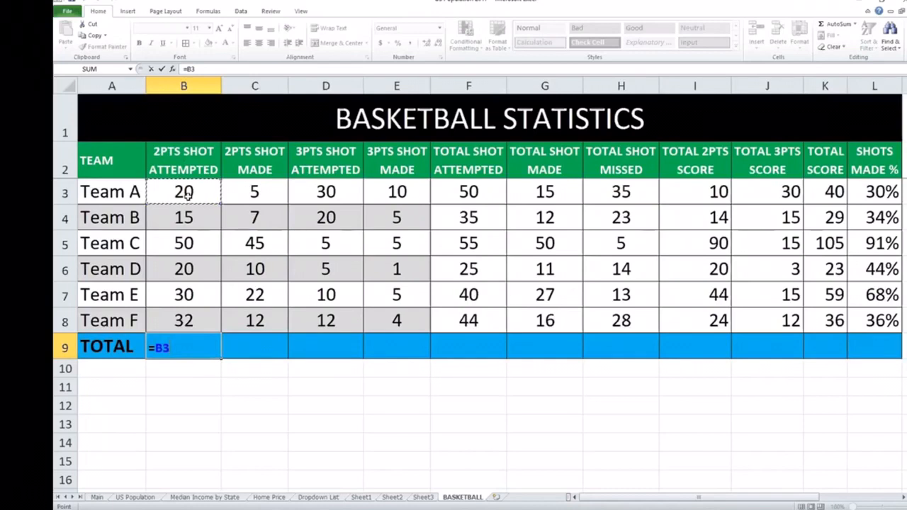
text(+)
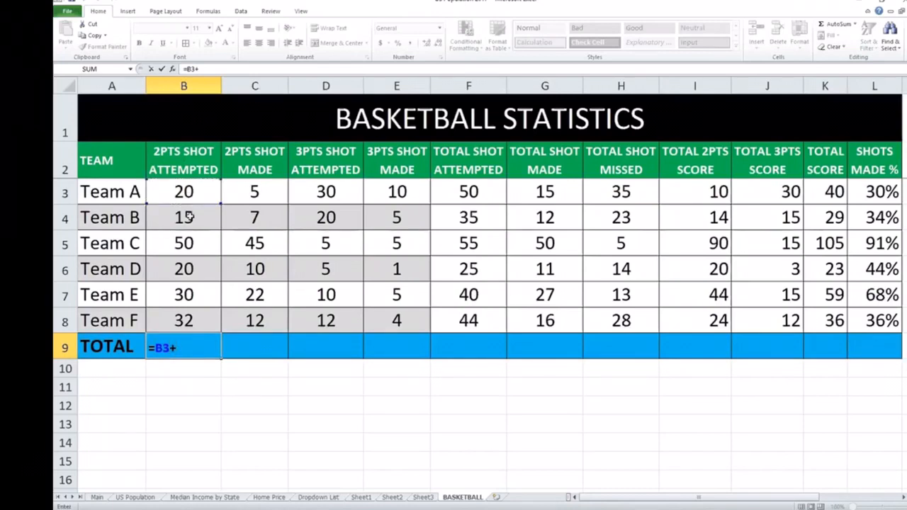
click(189, 218)
text(+)
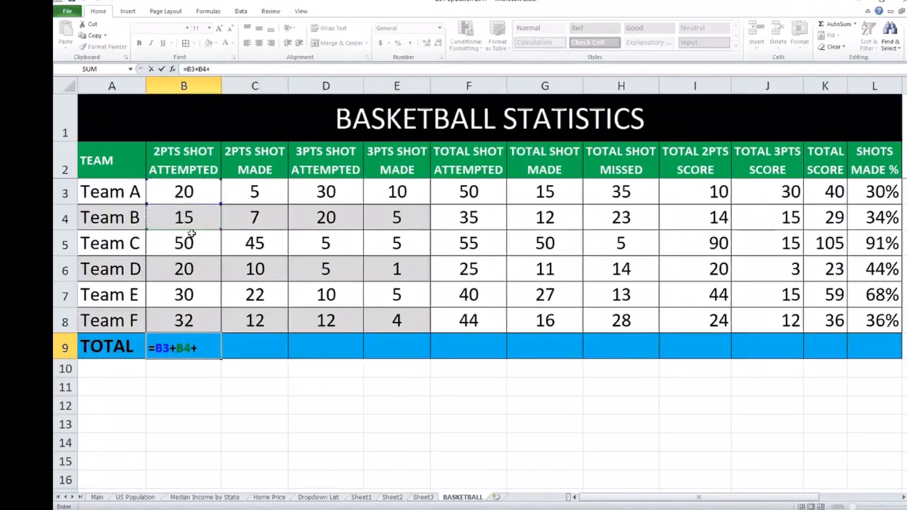
click(191, 244)
text(+)
click(184, 269)
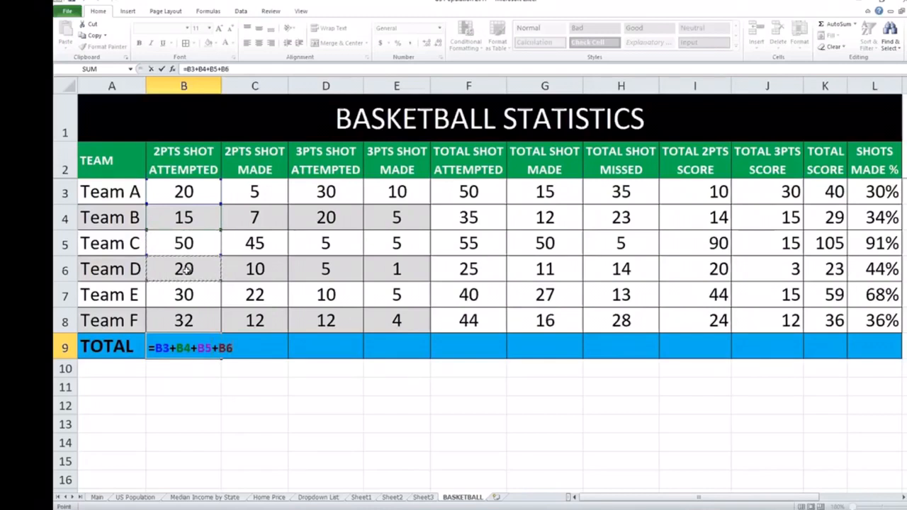
text(+)
click(183, 295)
text(+)
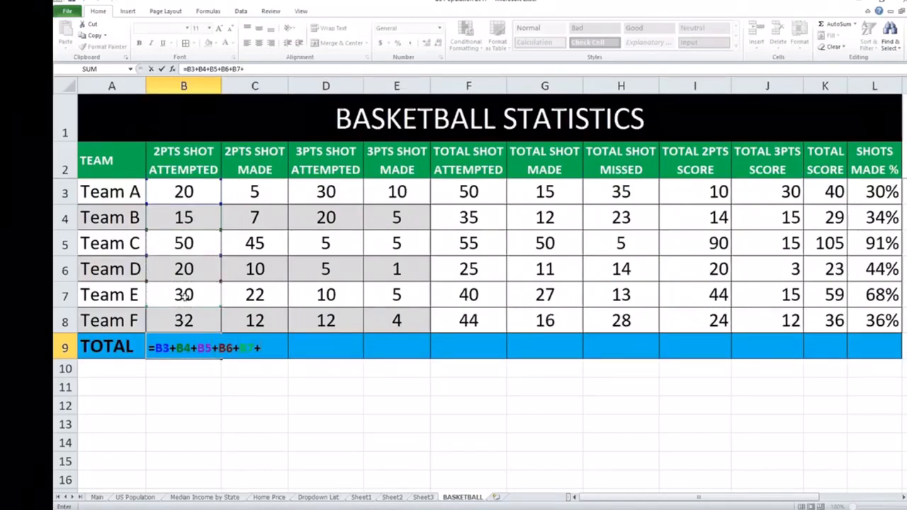
click(180, 322)
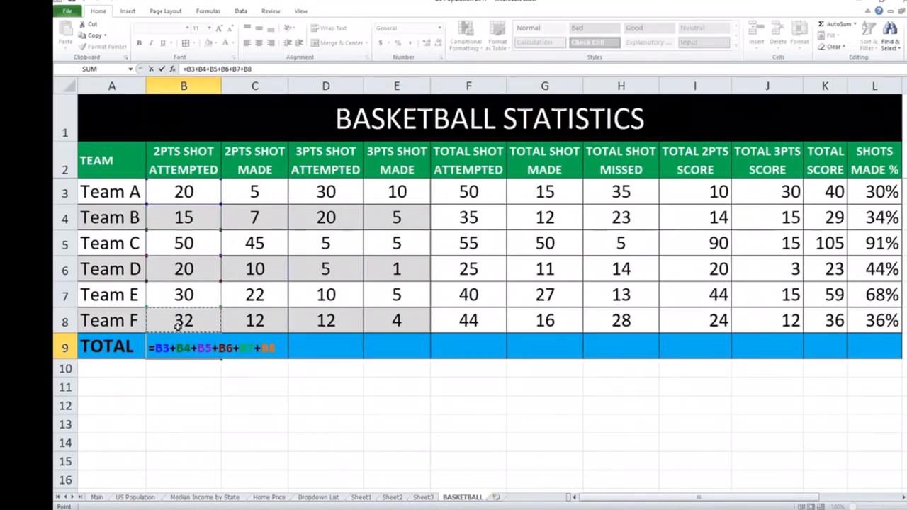
key(Return)
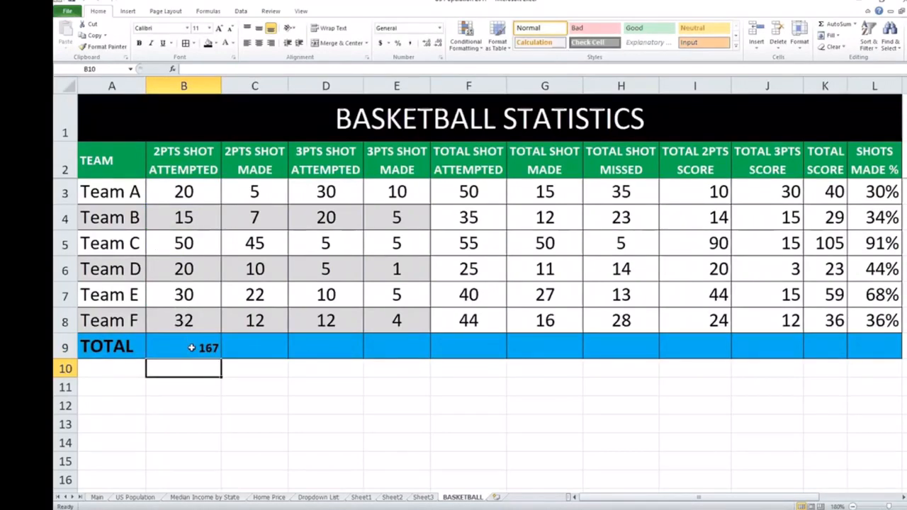
Step: Replace the 2-point shots attempted total in B9 with the SUM function over all six teams, =SUM(B3:B8)
click(112, 352)
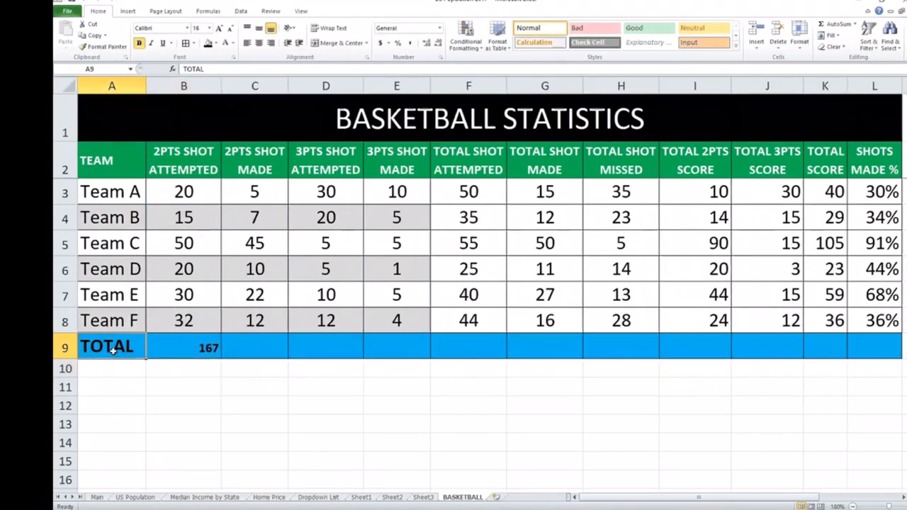
click(184, 346)
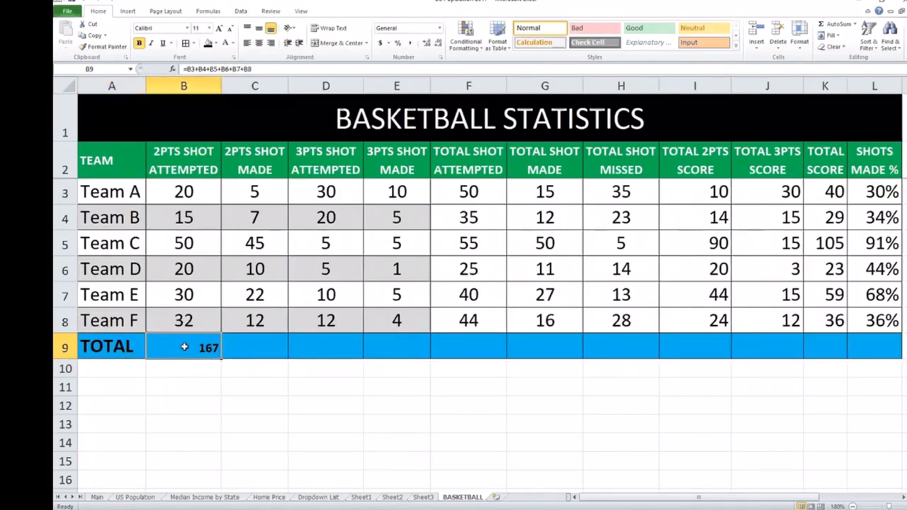
text(=SU)
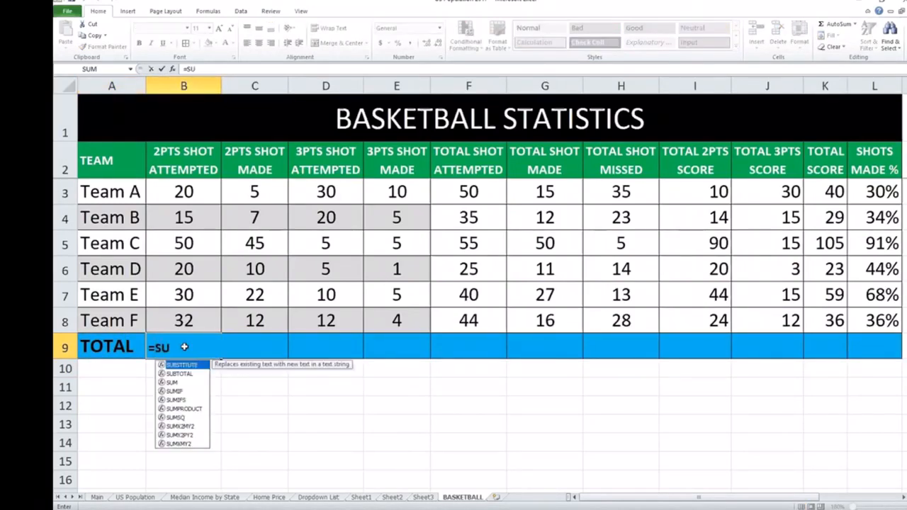
text(M()
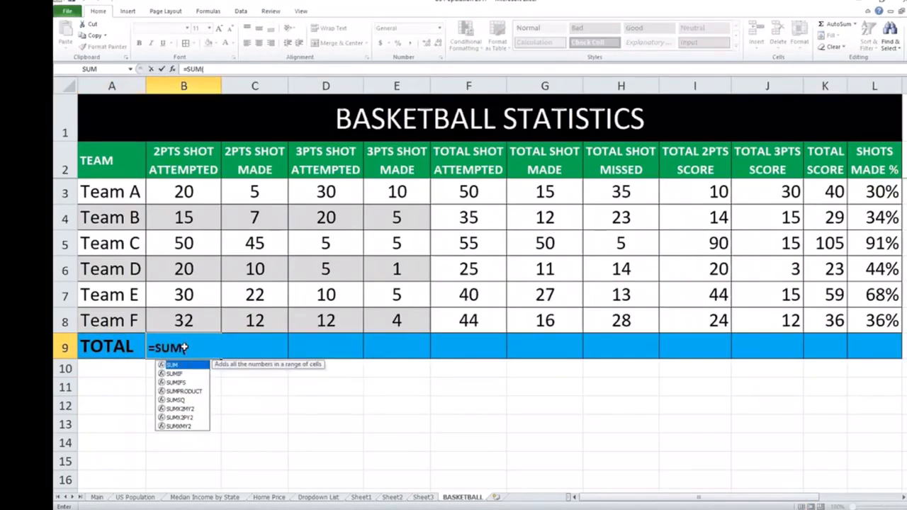
click(200, 201)
drag(200, 201, 200, 319)
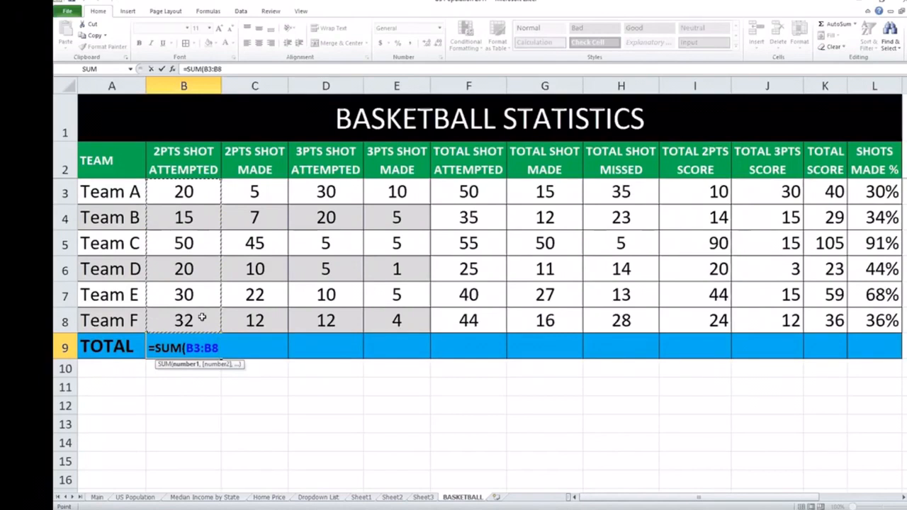
text())
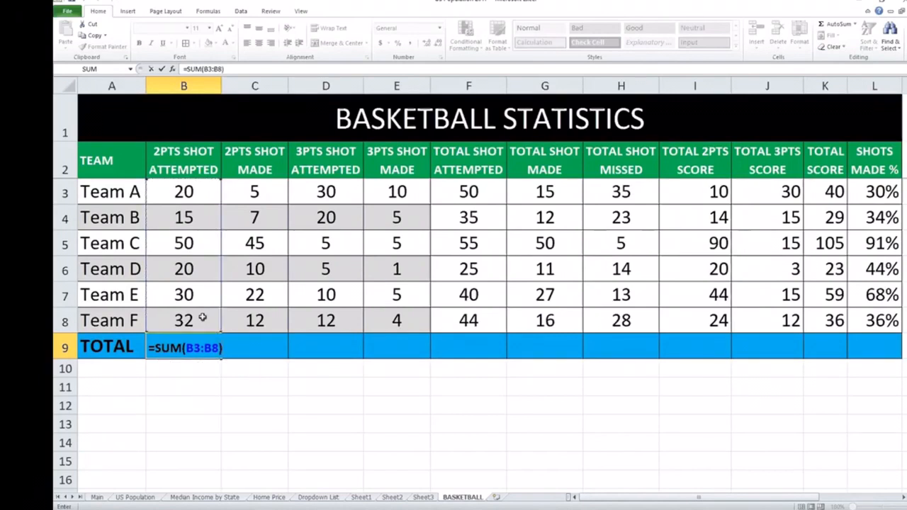
key(Return)
Step: Fill the SUM formula from B9 across the TOTAL row through the total score in K9
click(209, 347)
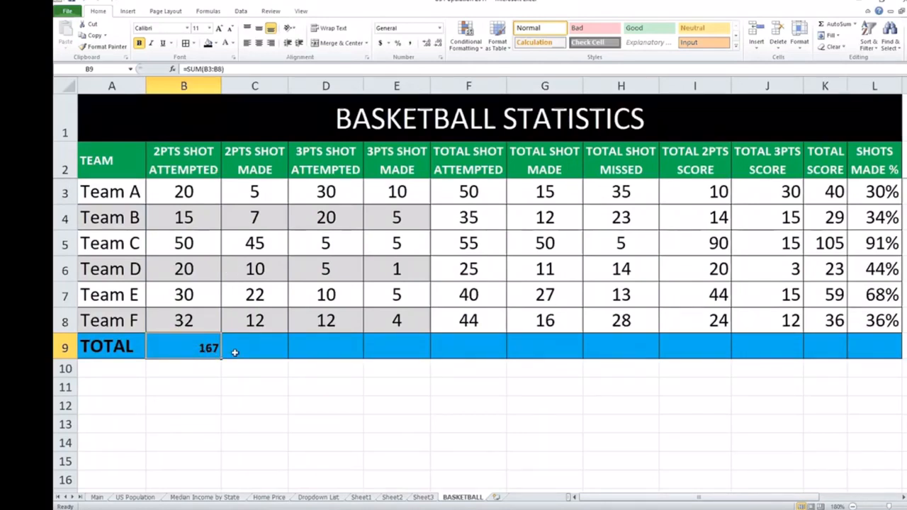
drag(222, 360, 843, 351)
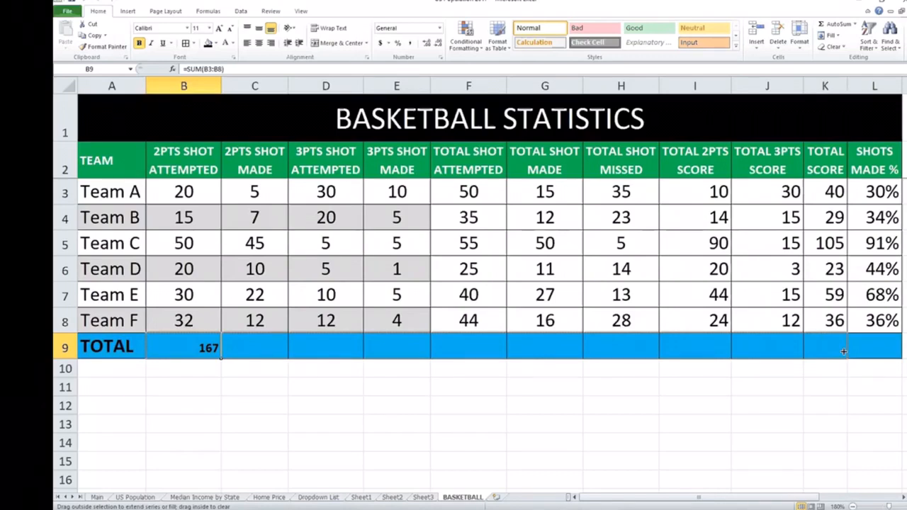
drag(844, 351, 844, 352)
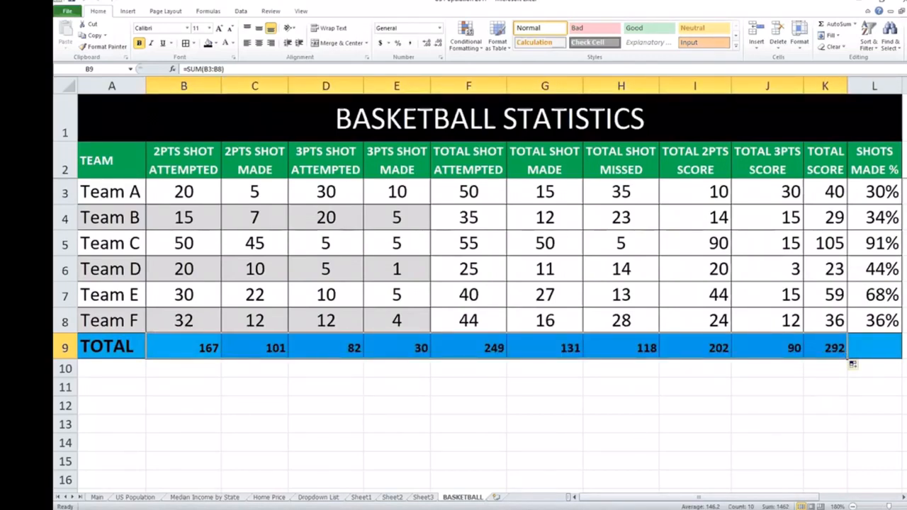
Step: Calculate the overall shots made percentage in L9 by dividing total shots made by total shots attempted with =G9/F9
click(865, 347)
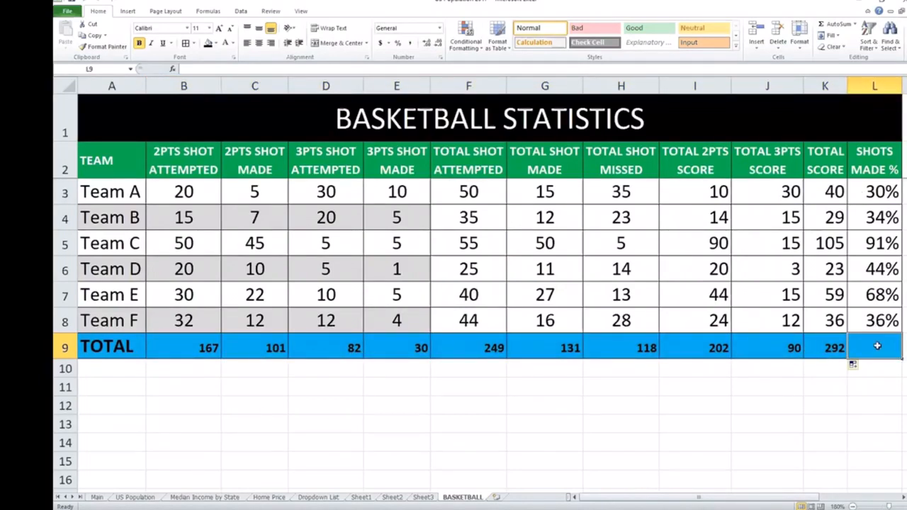
text(=)
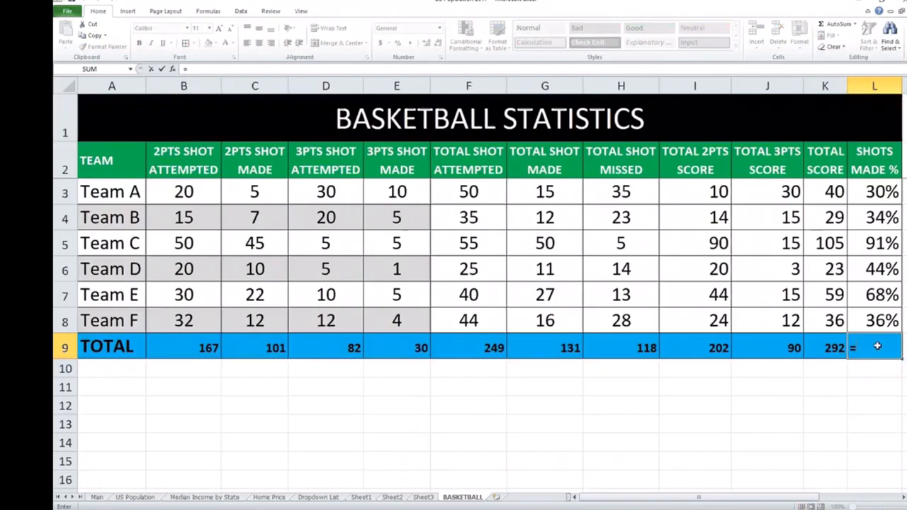
click(558, 351)
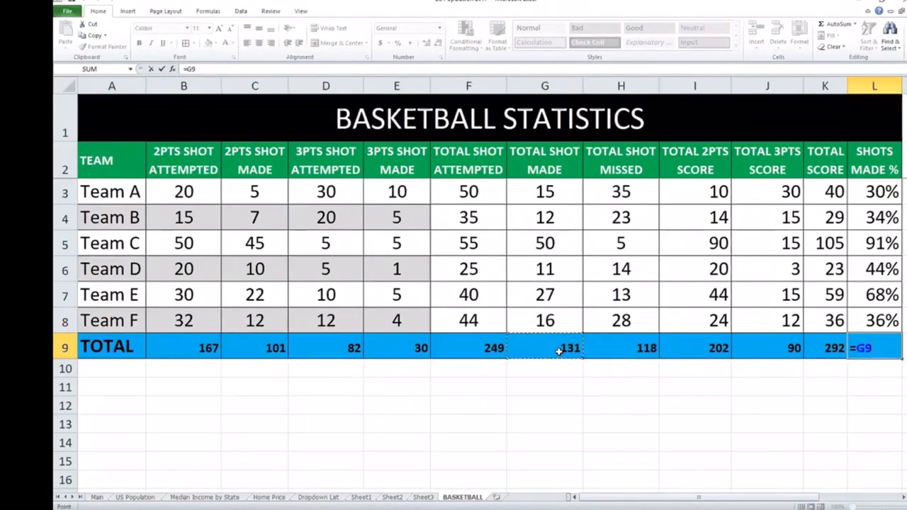
text(/)
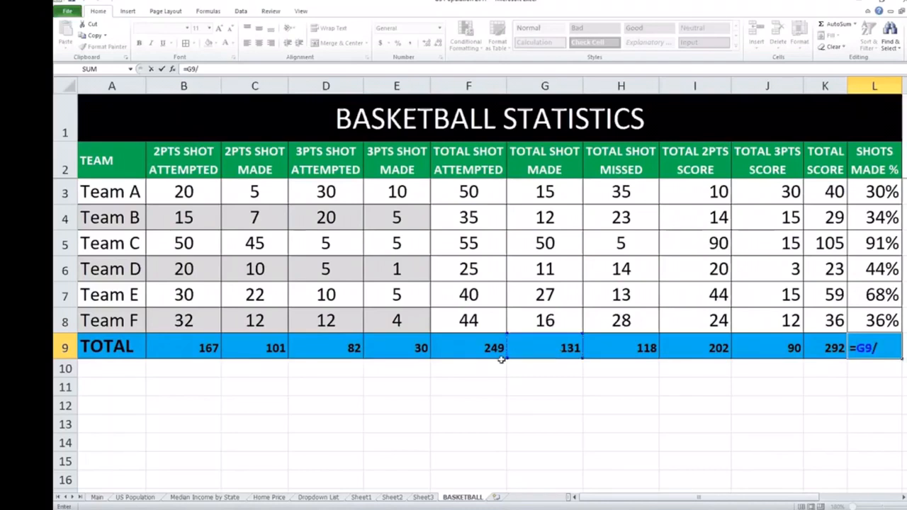
click(479, 348)
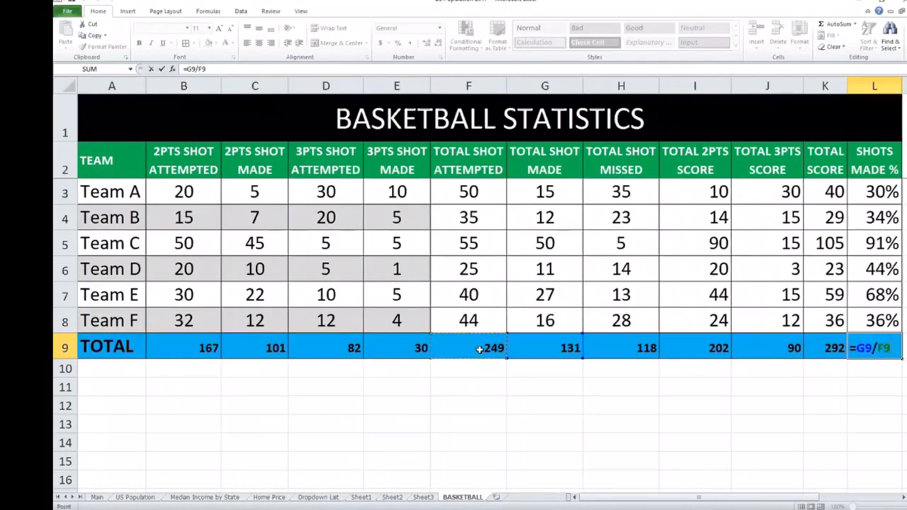
key(Return)
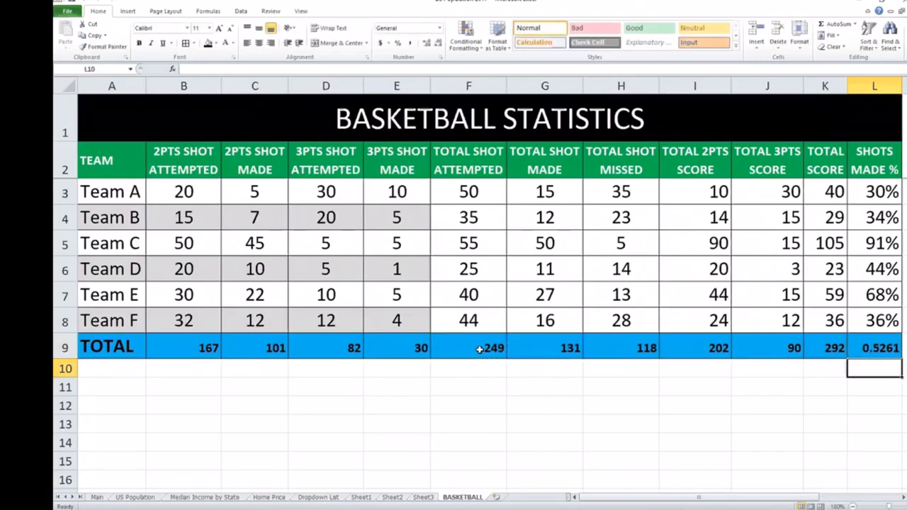
Step: Format the overall shots made value in L9 as a percentage
click(885, 349)
key(ctrl+b)
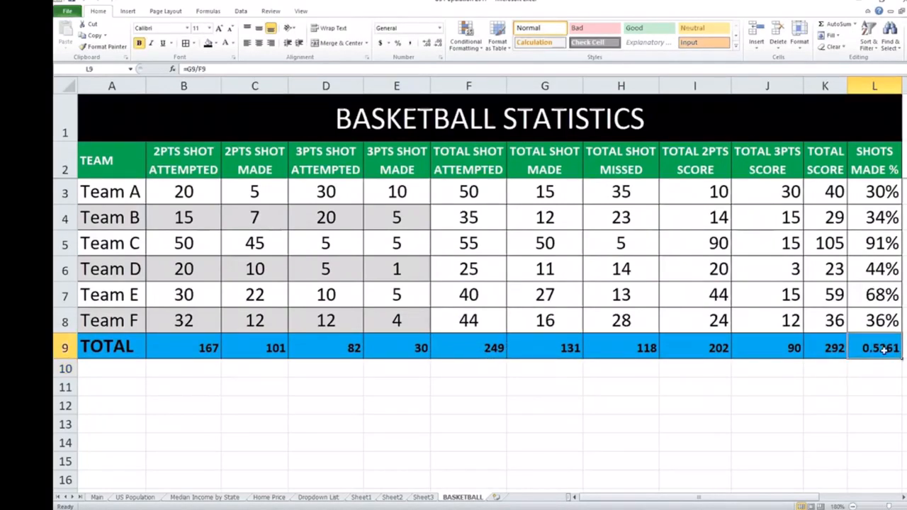
click(397, 44)
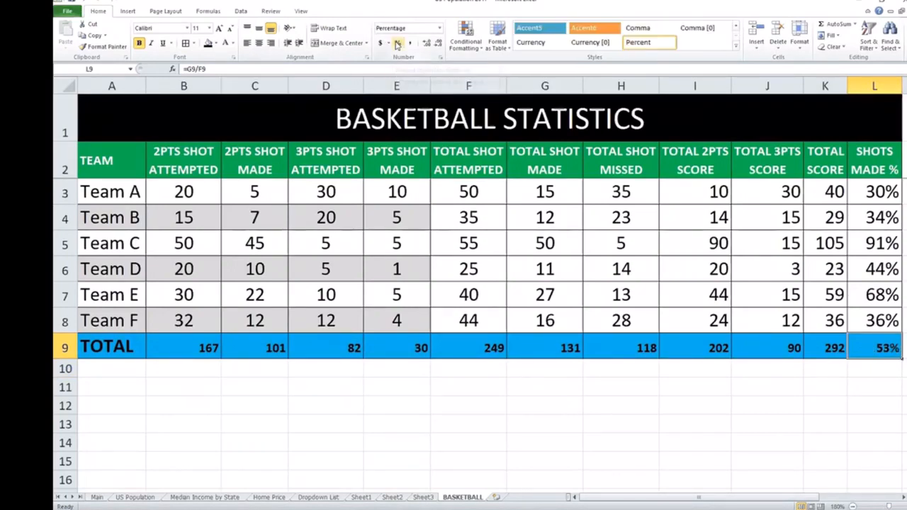